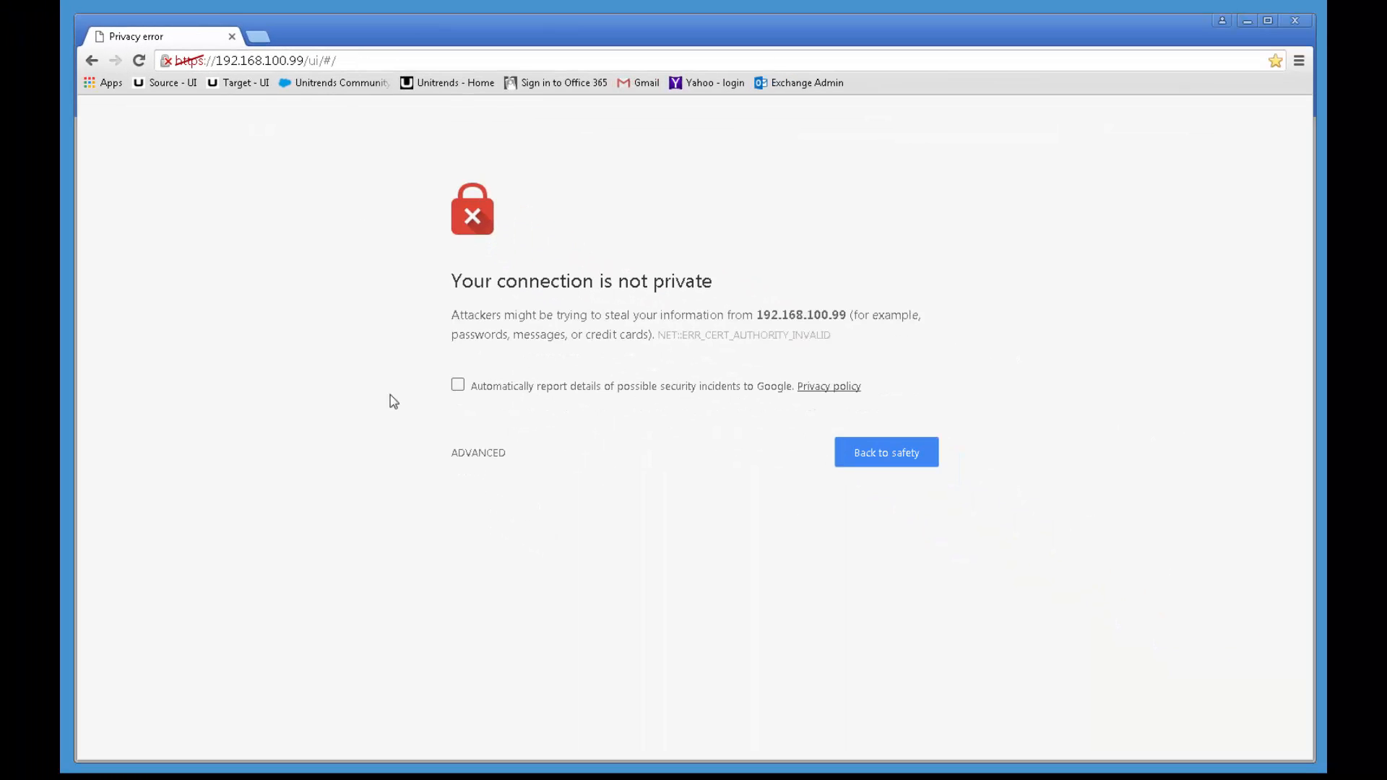
Step: Bypass Chrome's untrusted-certificate warning and proceed to the appliance at 192.168.100.99
click(473, 456)
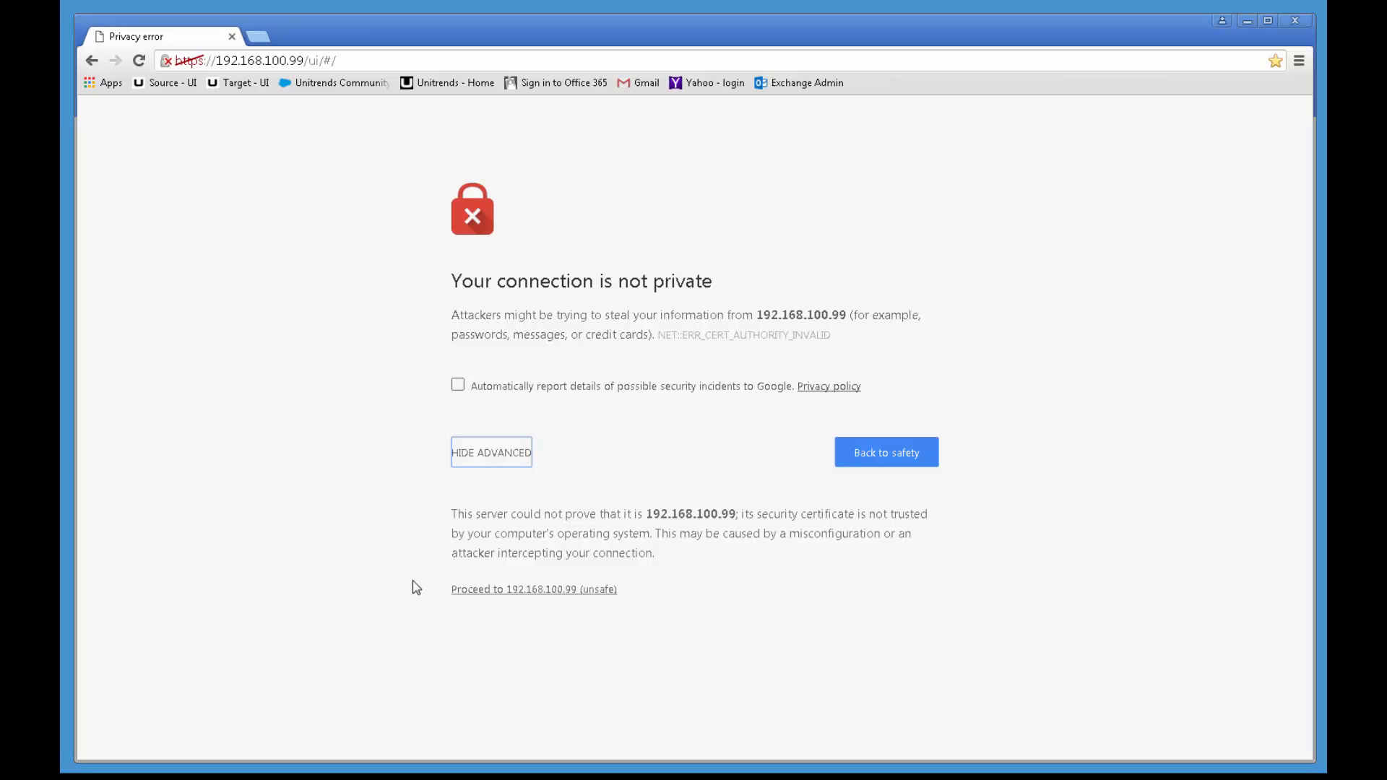
click(543, 592)
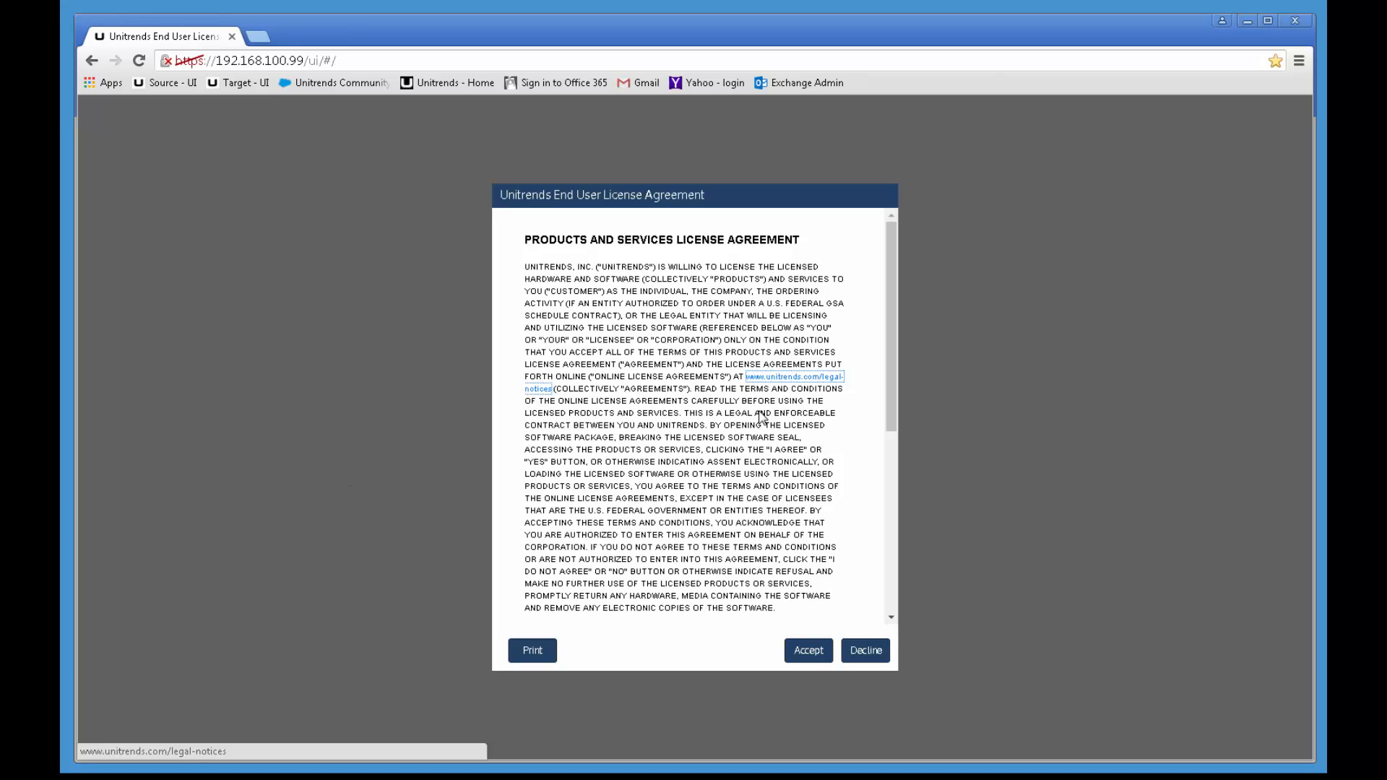
Step: Scroll through the Unitrends End User License Agreement and accept it
drag(887, 335, 883, 552)
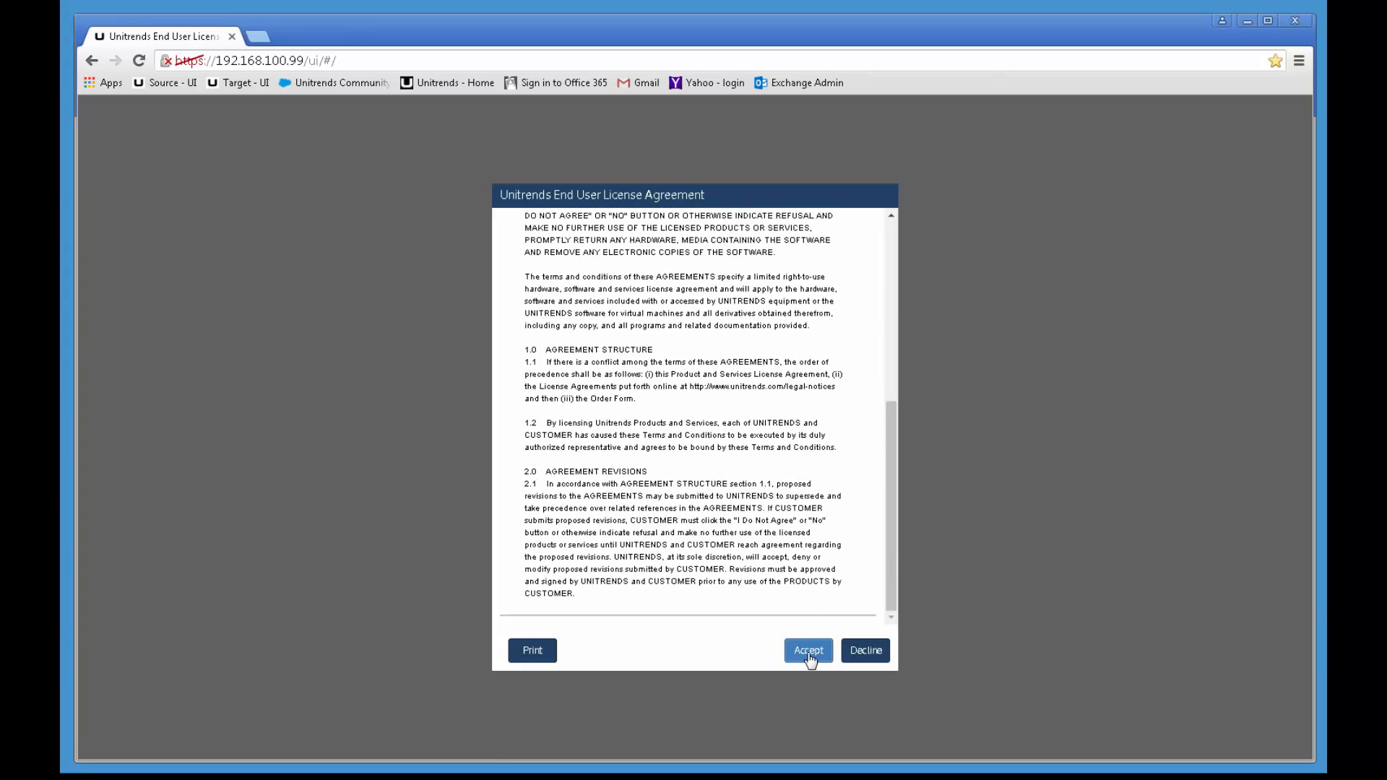
click(809, 651)
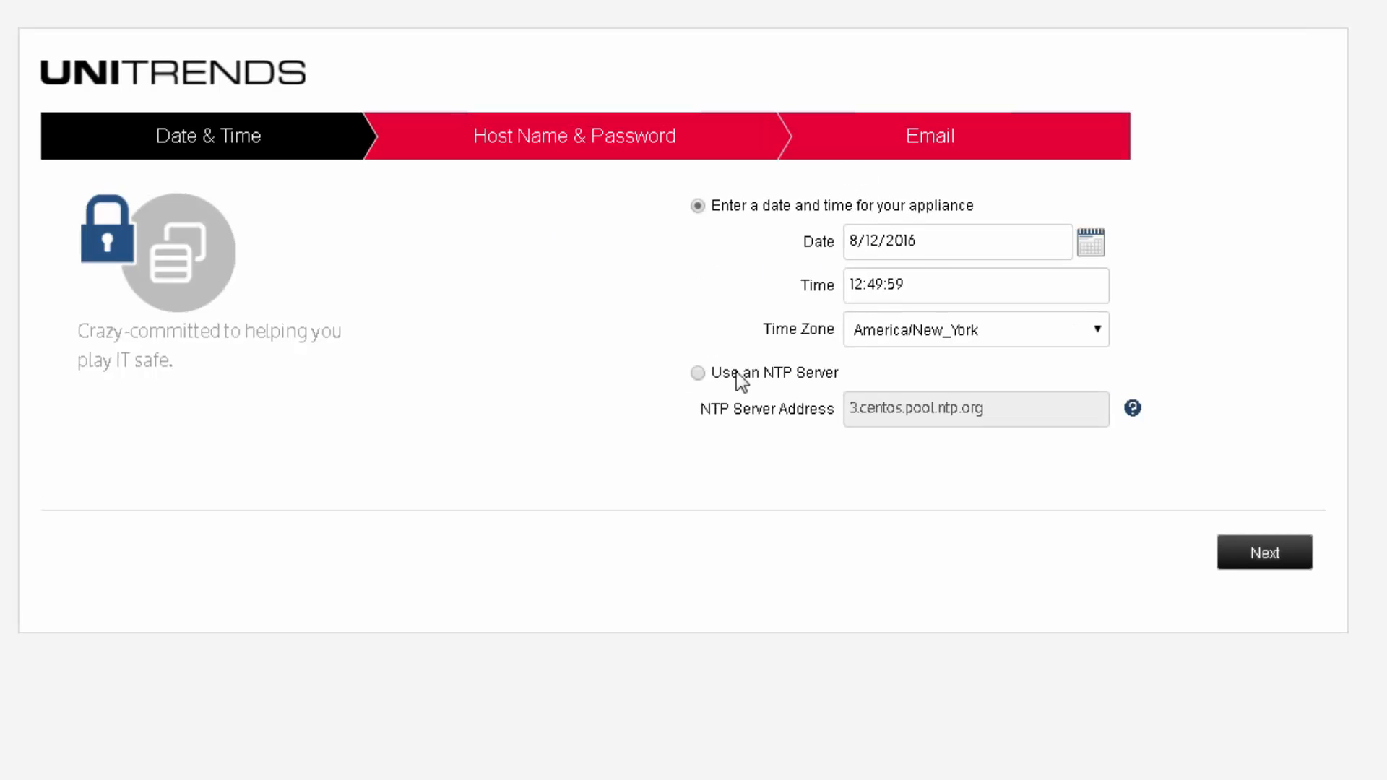
Step: After checking the NTP server option, keep the manual date and time in America/New_York and continue
click(698, 373)
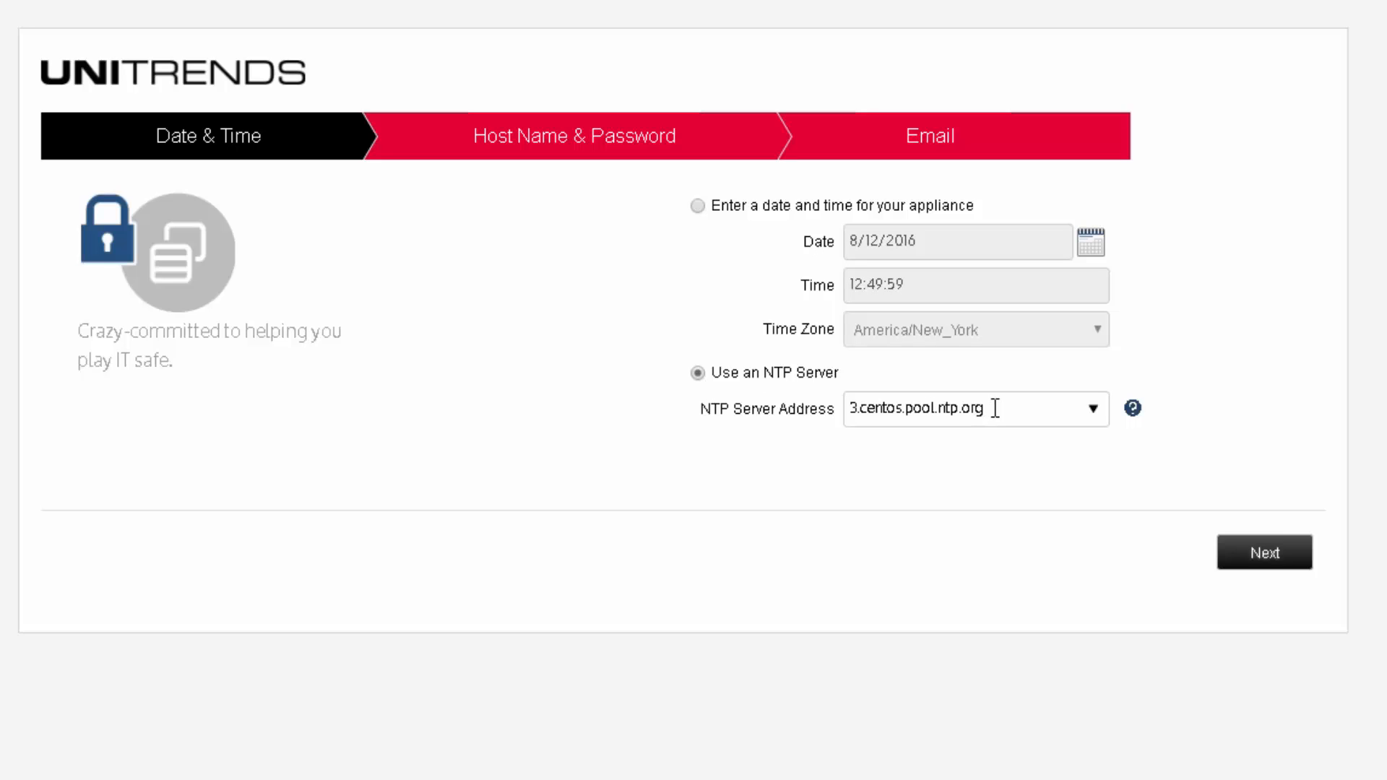
click(1092, 409)
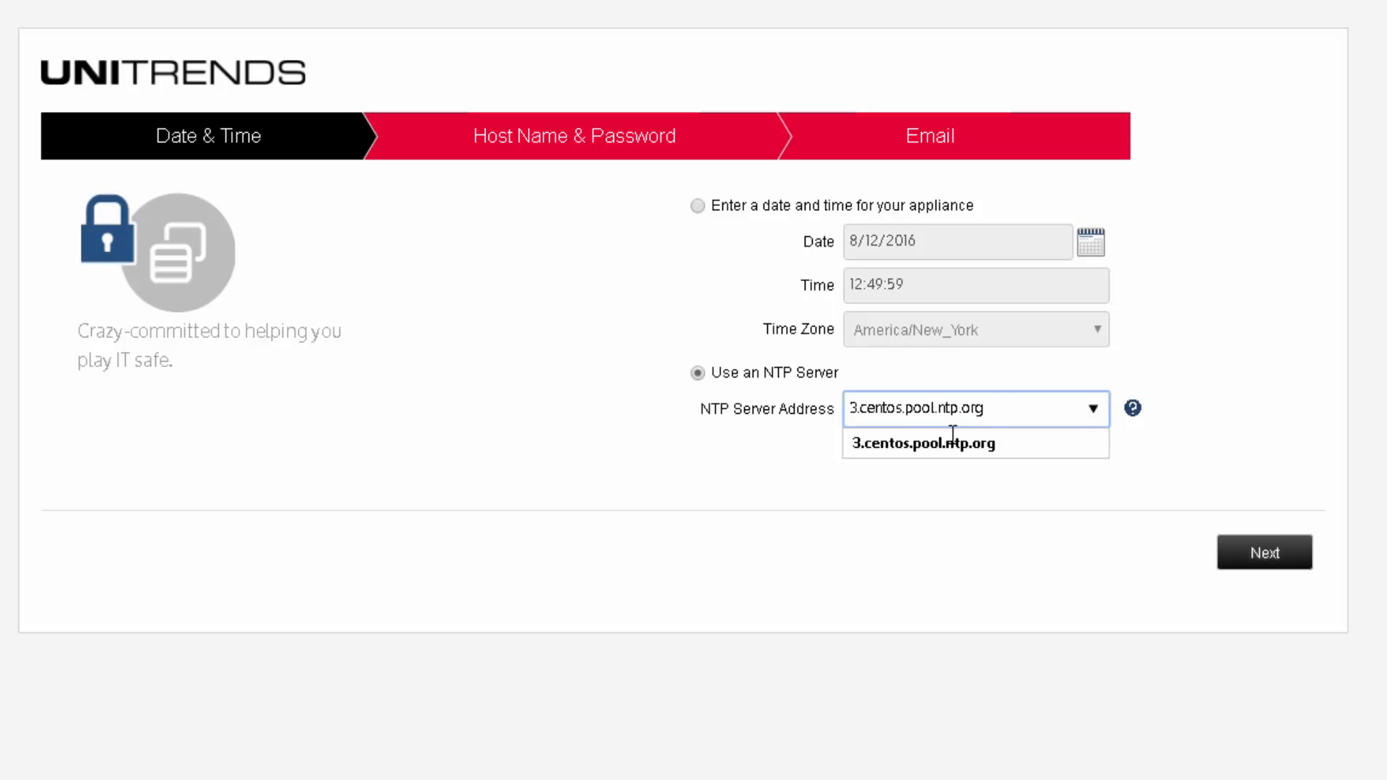
click(756, 482)
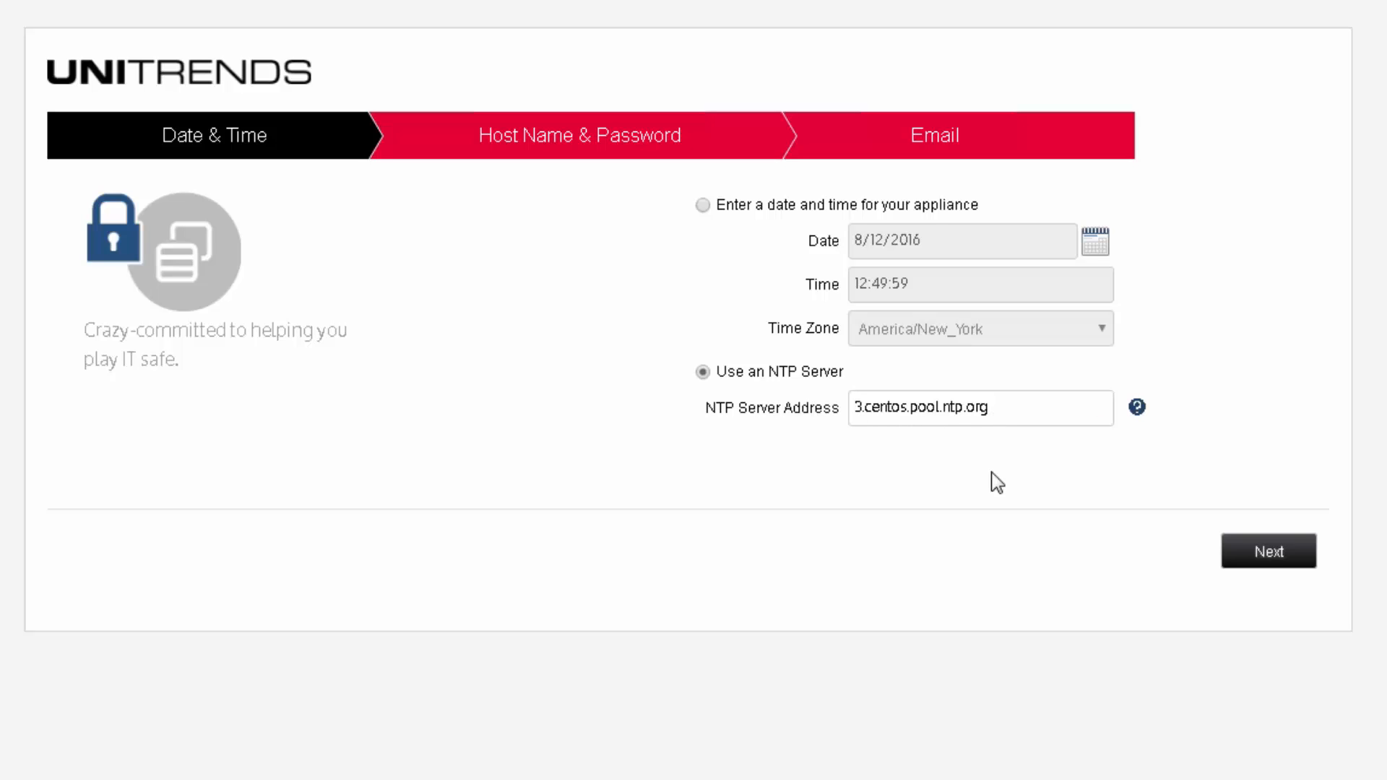
click(704, 206)
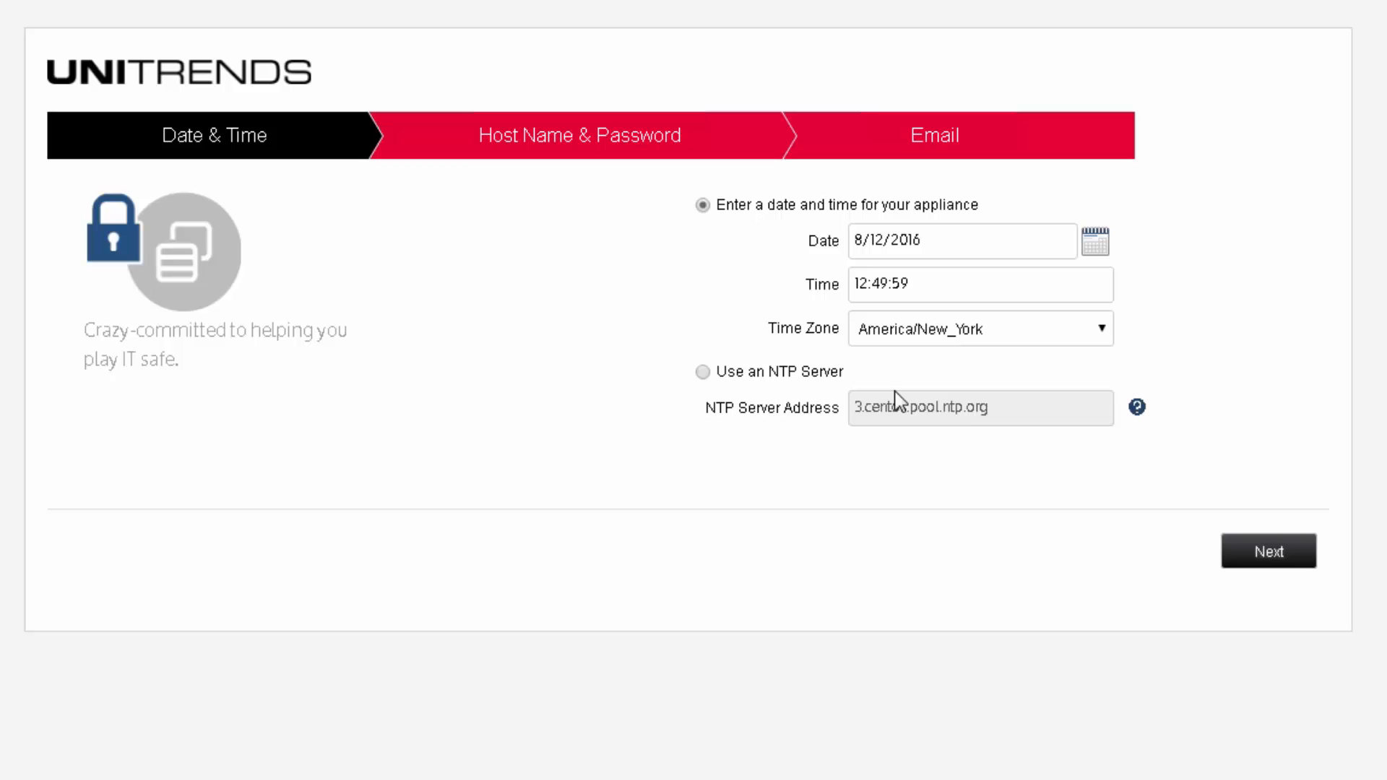
click(1101, 331)
click(1099, 326)
click(1265, 558)
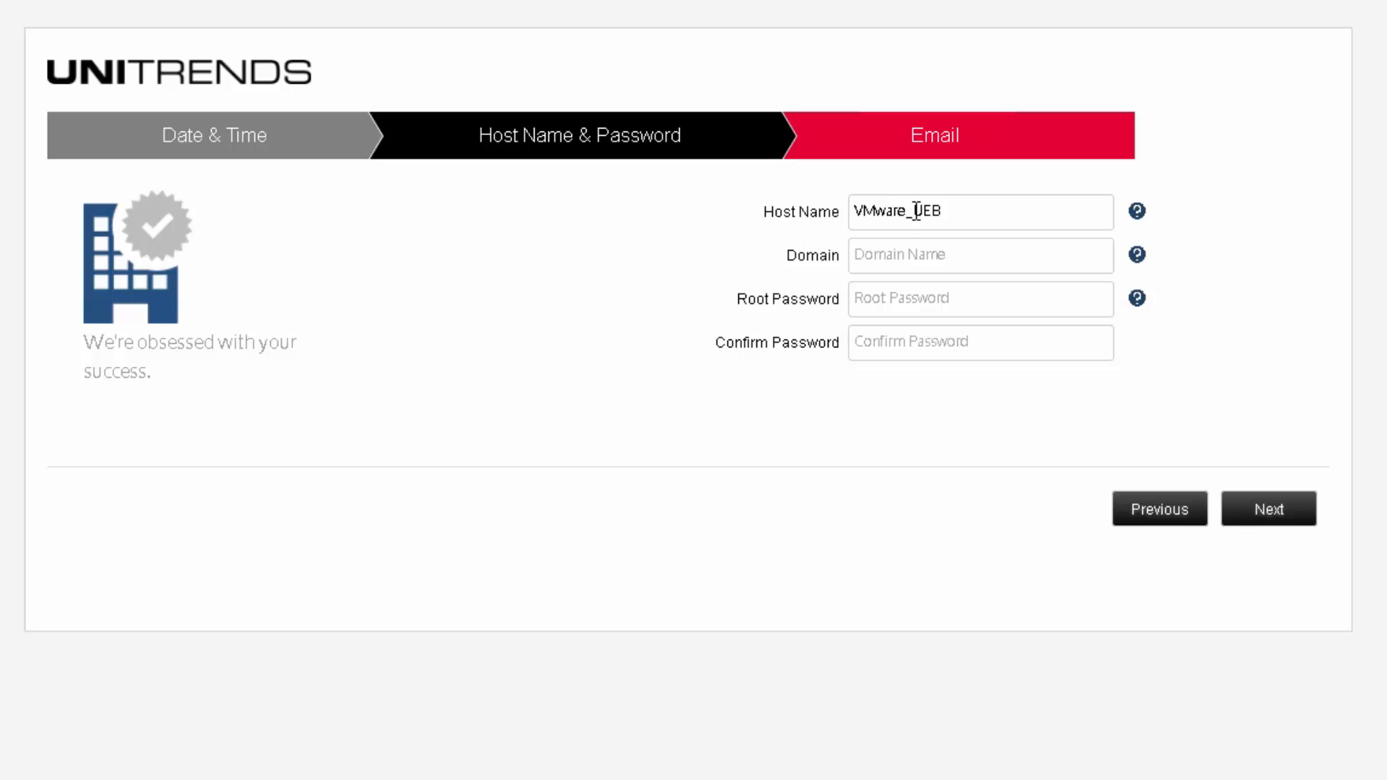
drag(904, 211, 770, 219)
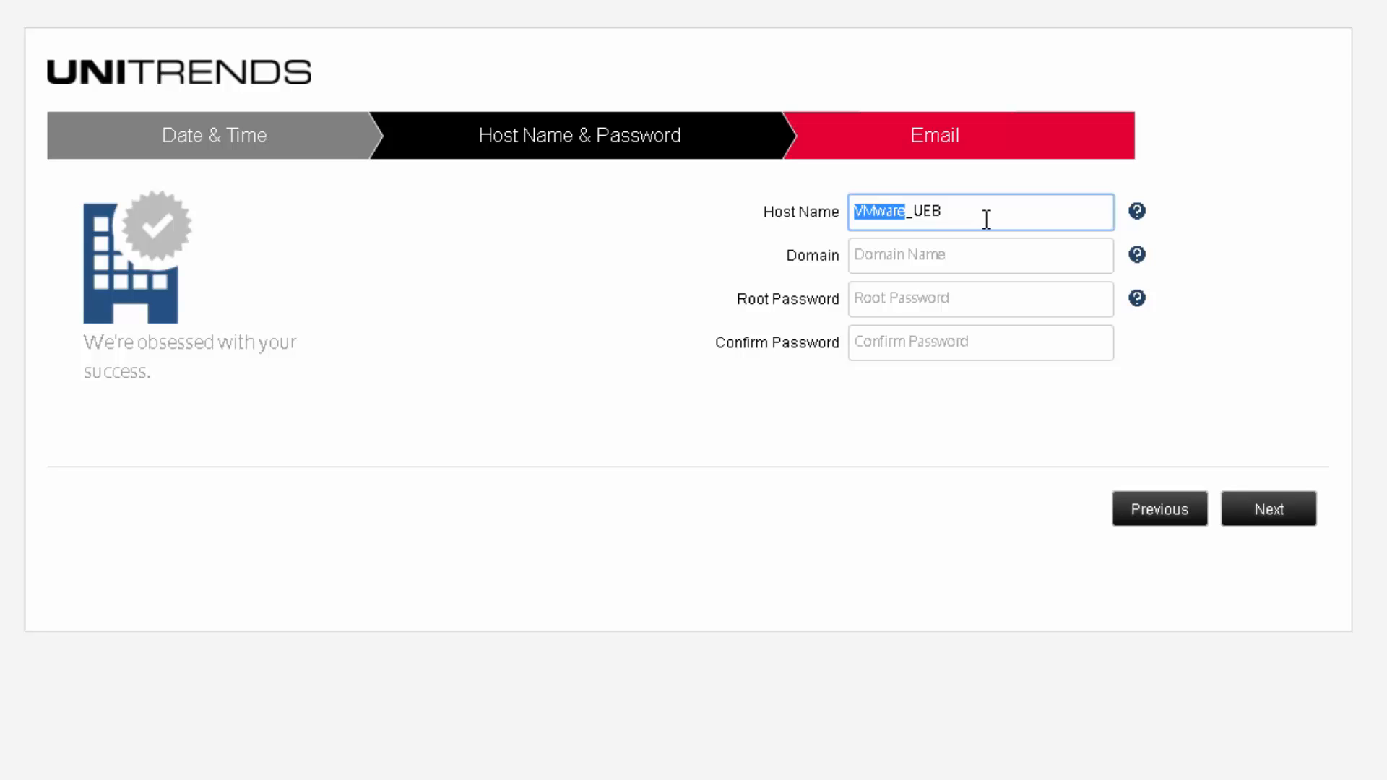
text(R814-)
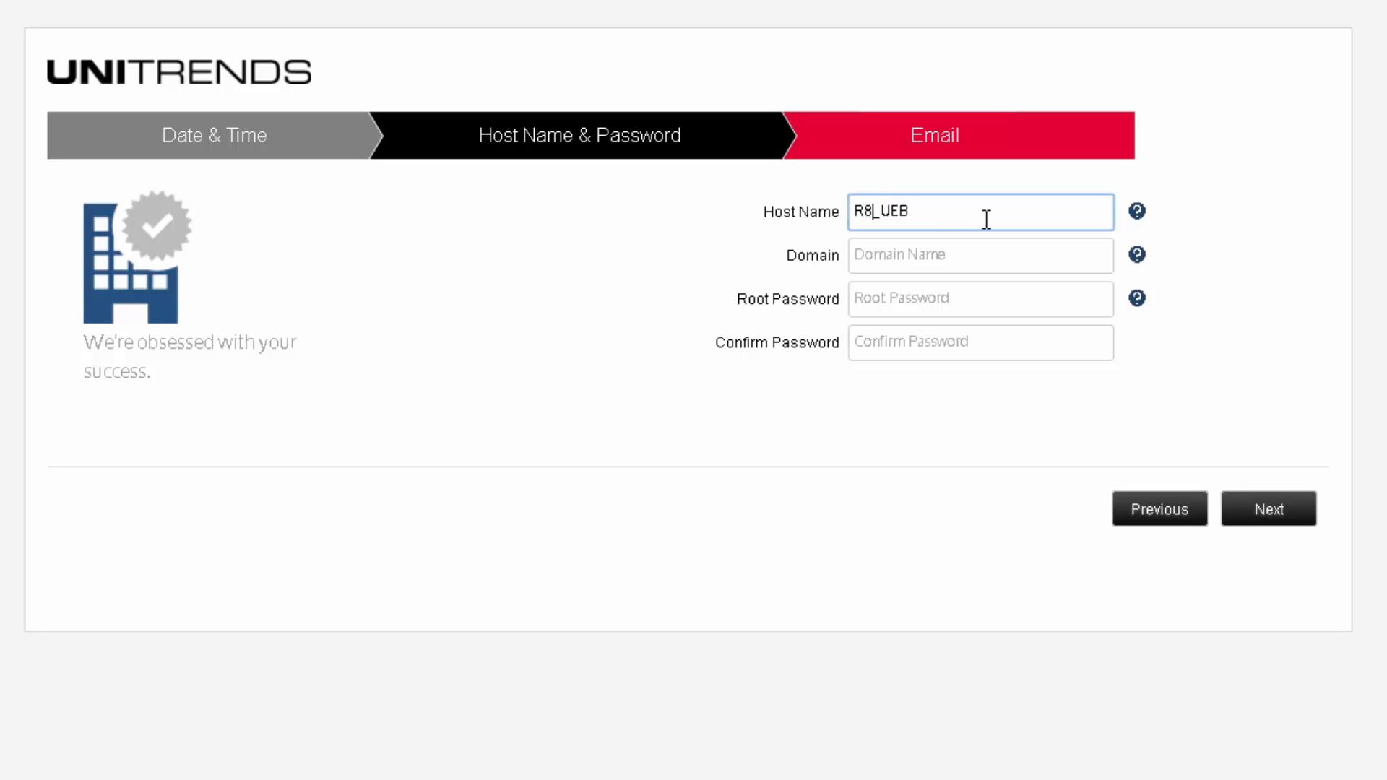
text(100-0056)
key(shift+End)
key(Delete)
text(ABC)
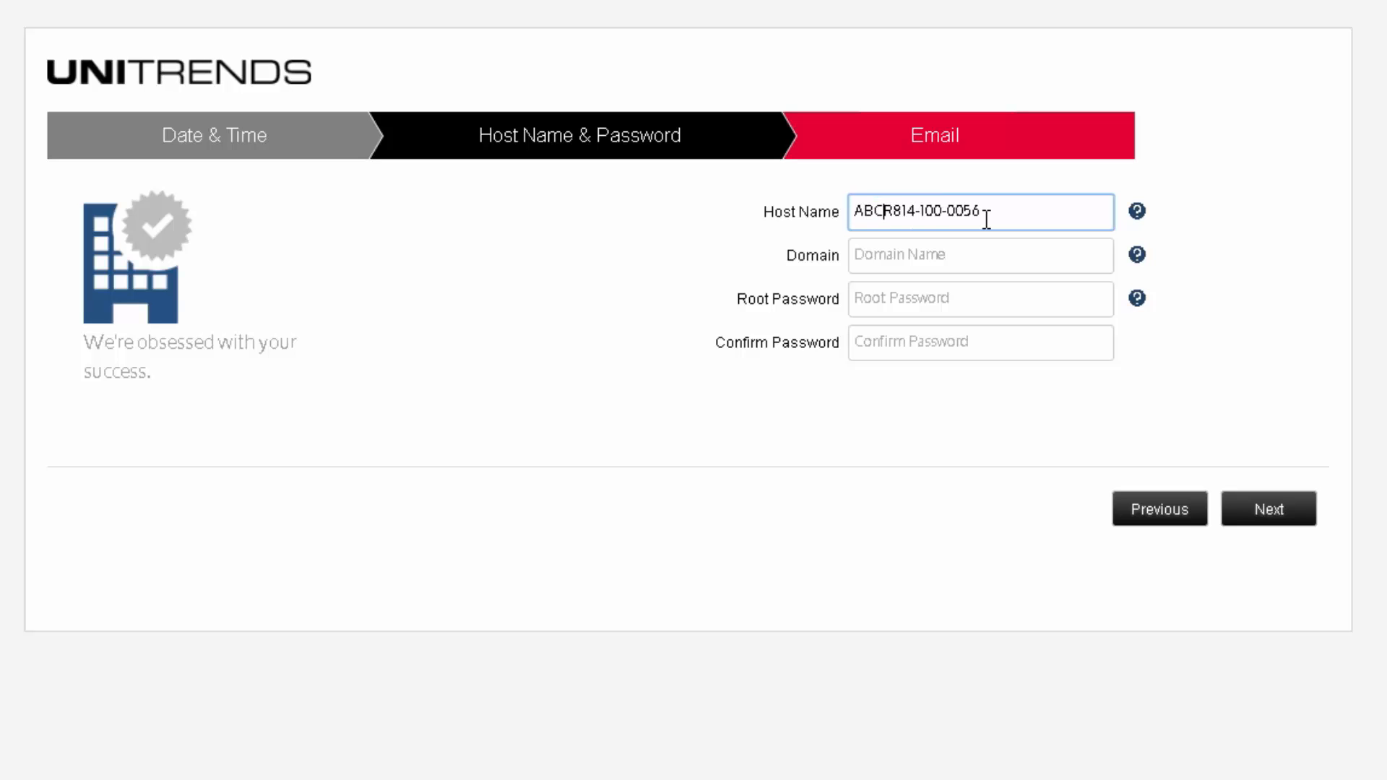
text(-)
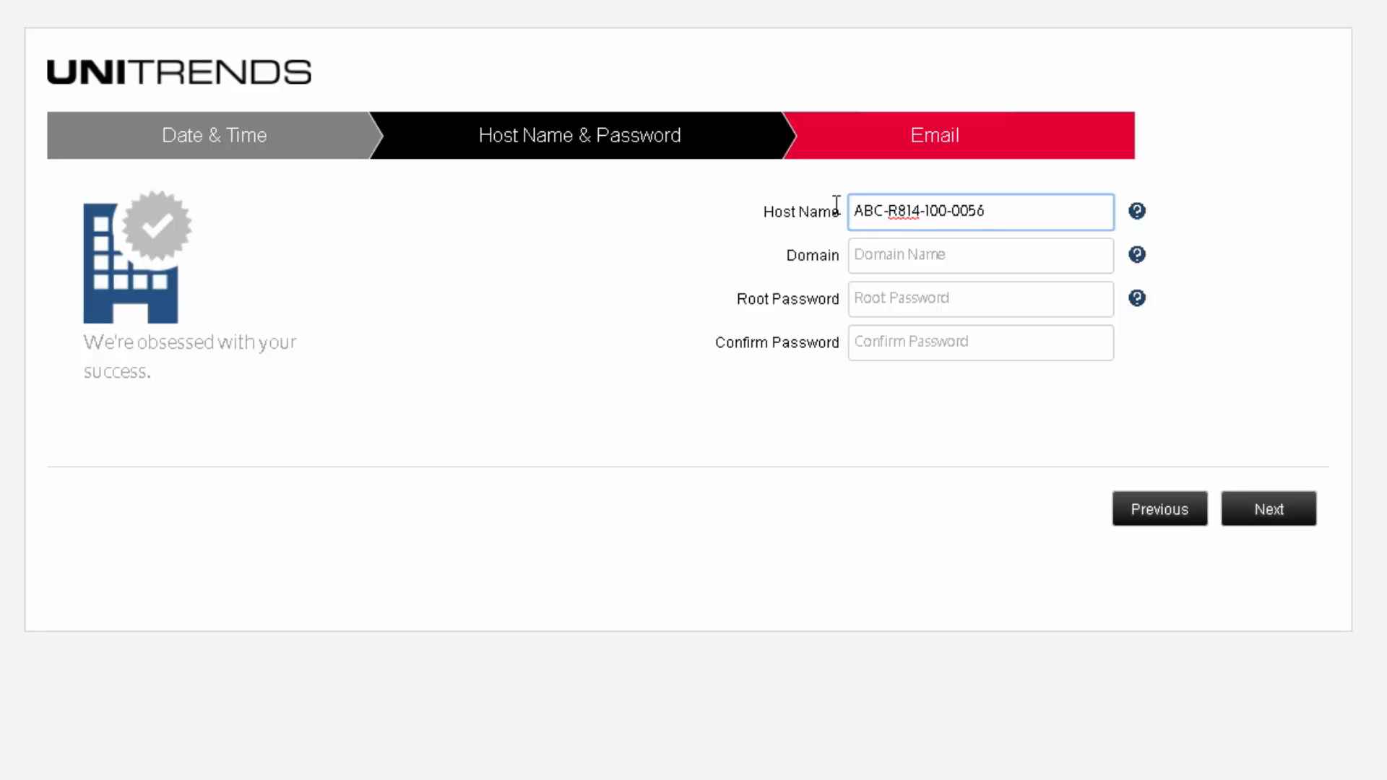
Step: Set domain mydomain, enter and confirm the root password, then continue to Email
click(1012, 257)
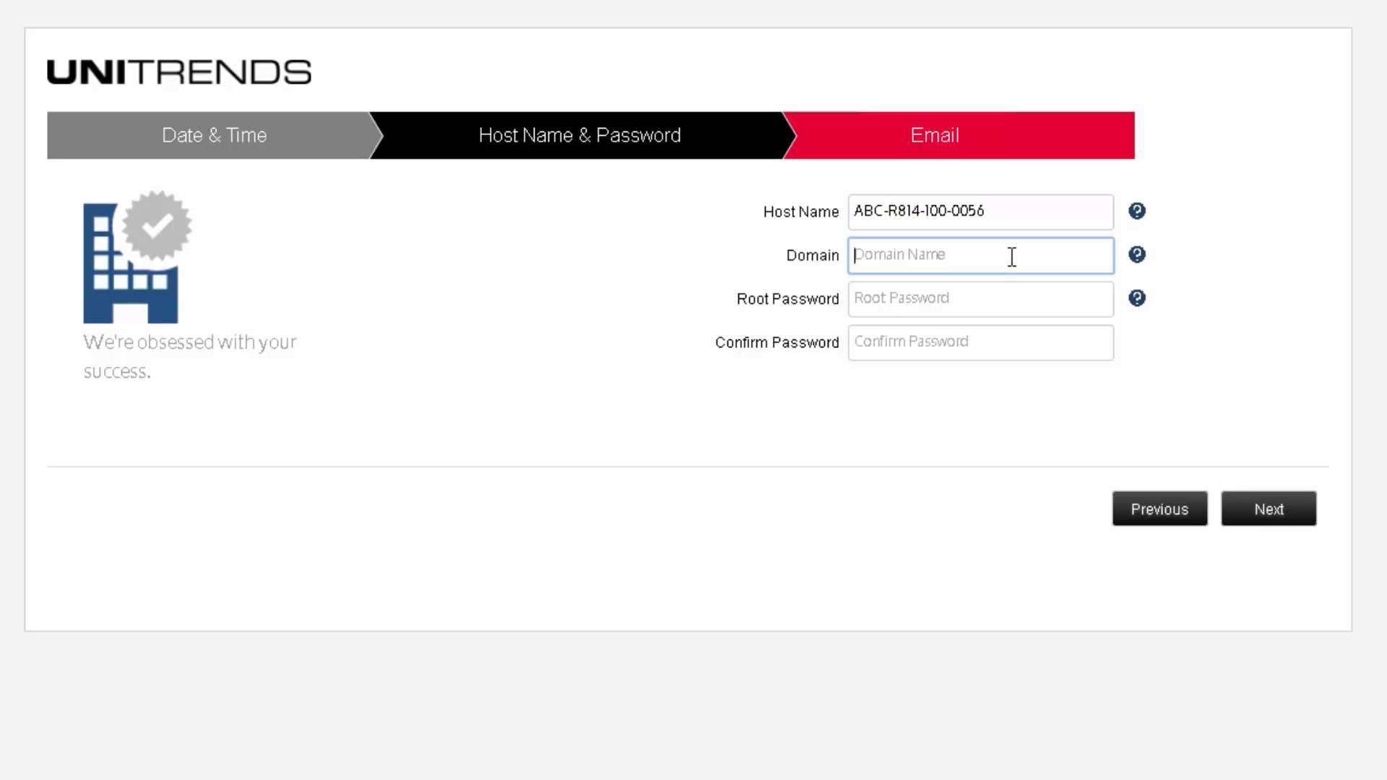
text(mydomain)
click(865, 302)
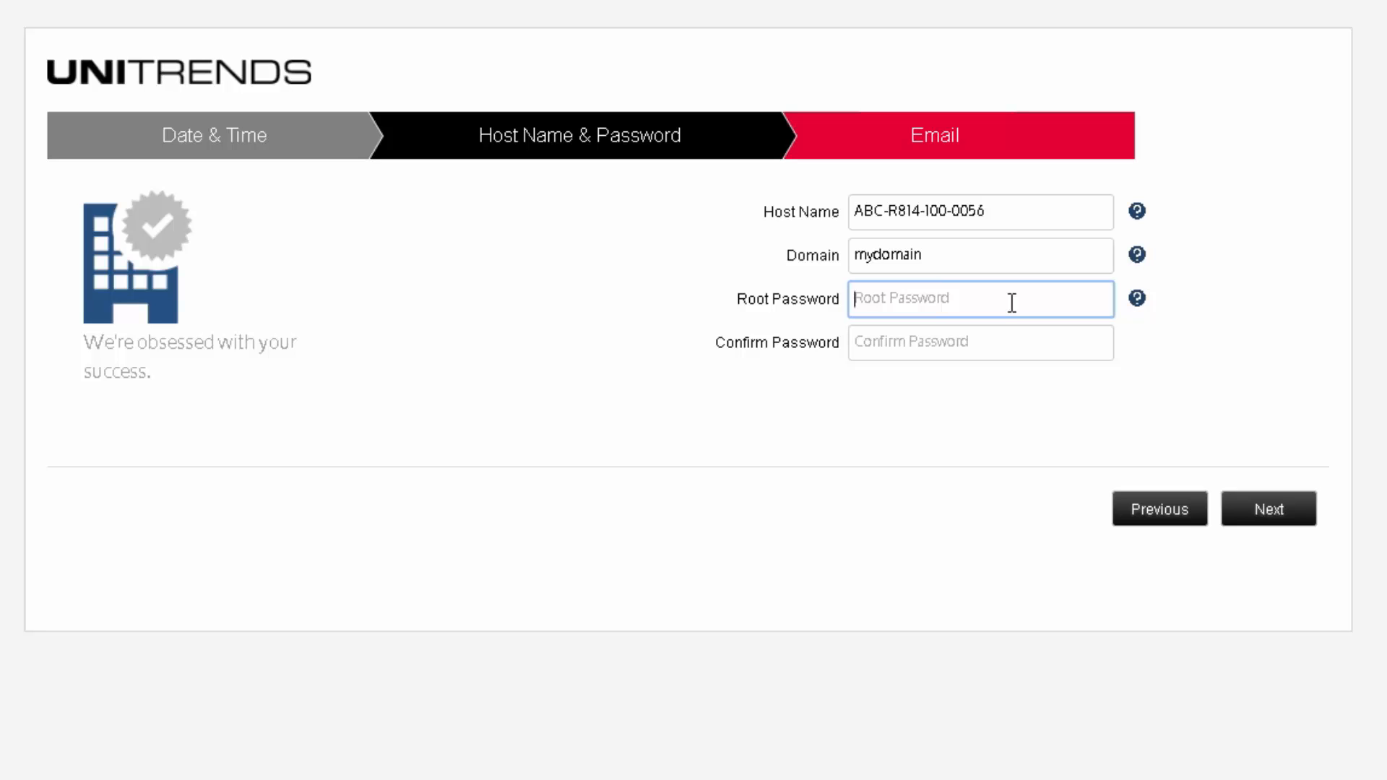
text(••••••••••)
key(Tab)
text(•••••••••)
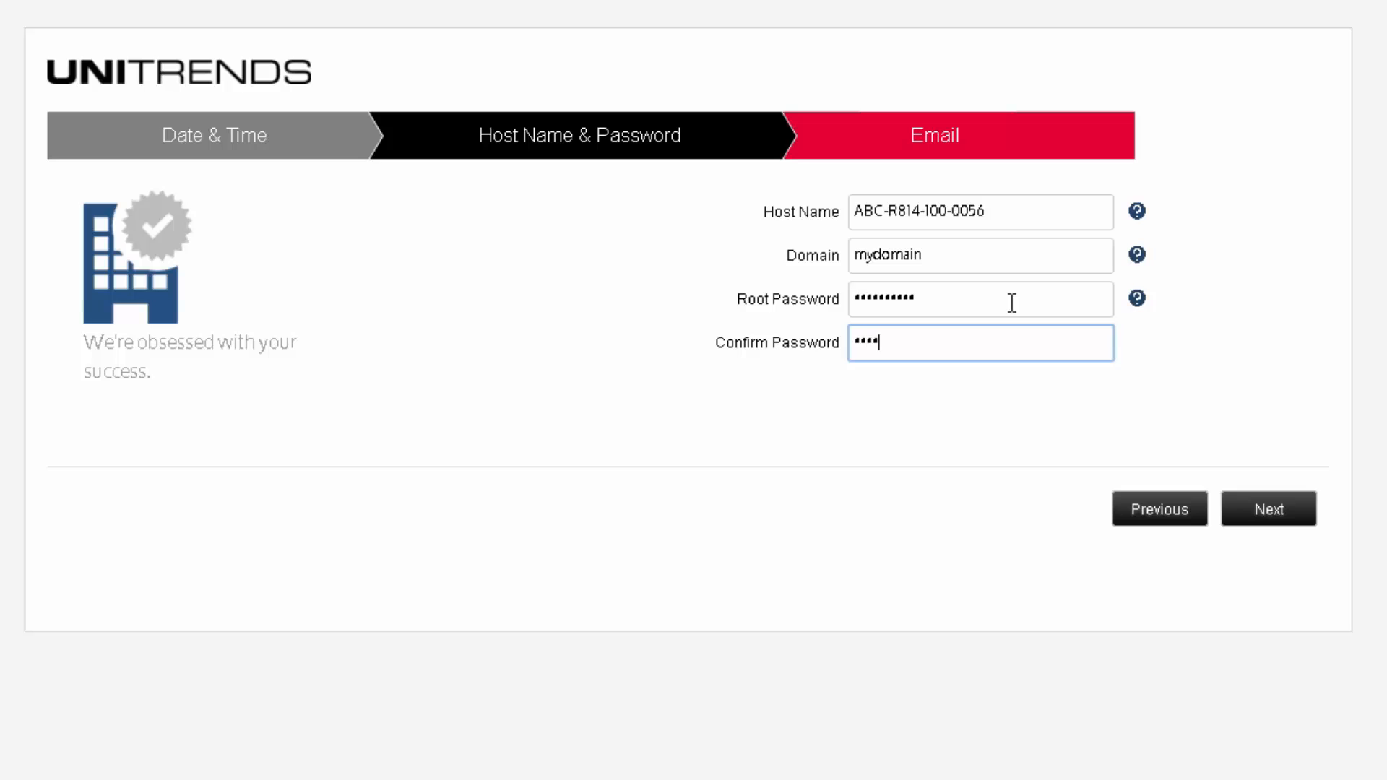
text(•)
click(1269, 514)
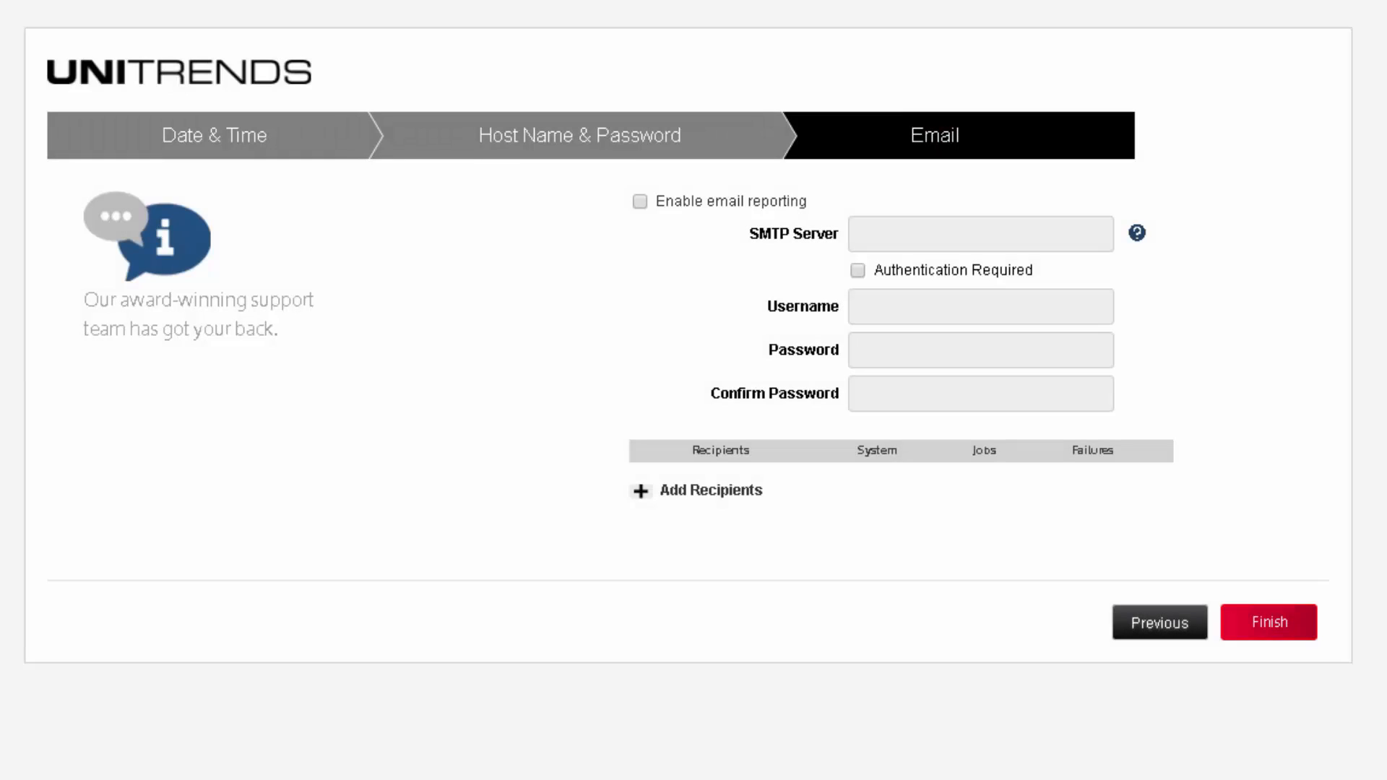
Step: Enable email reporting via SMTP server smtp.gmail.com with authentication, entering the SMTP username and password
click(641, 203)
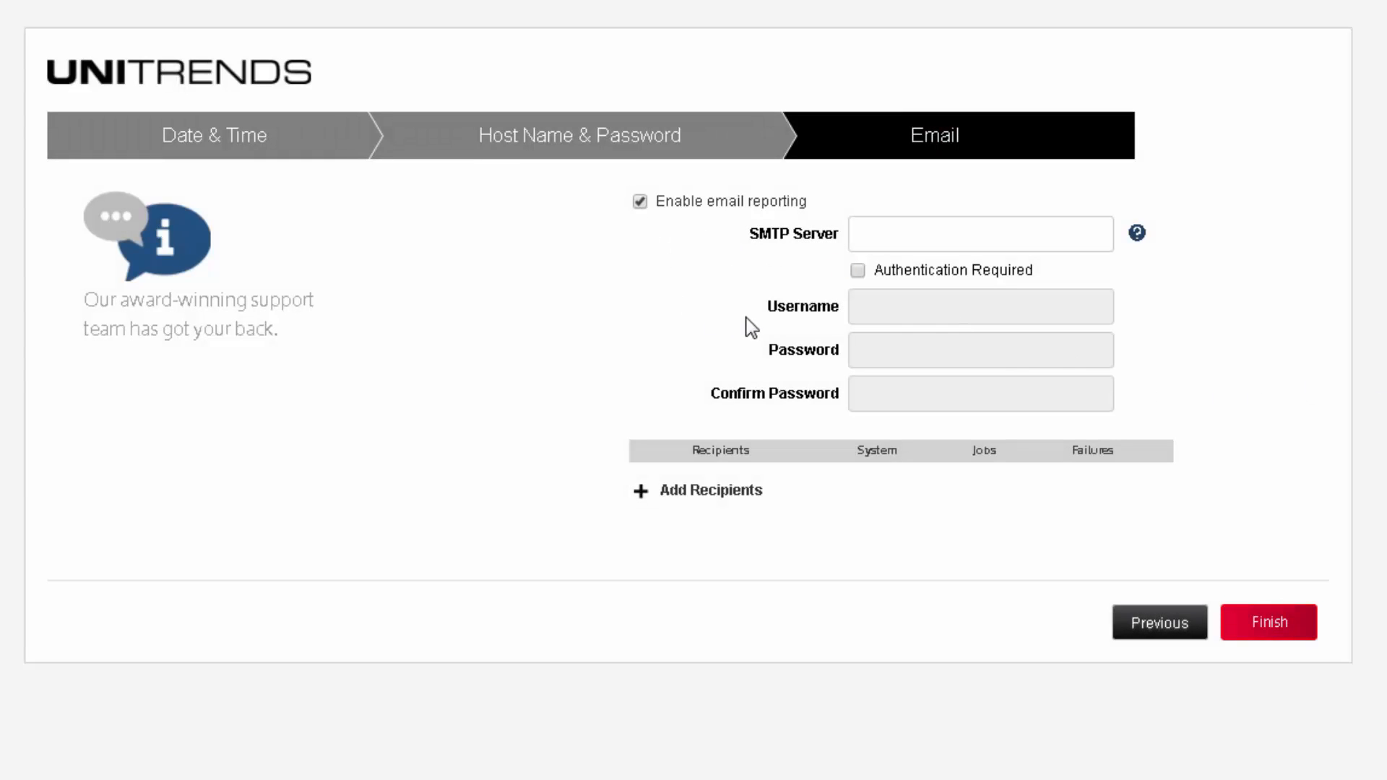
click(894, 241)
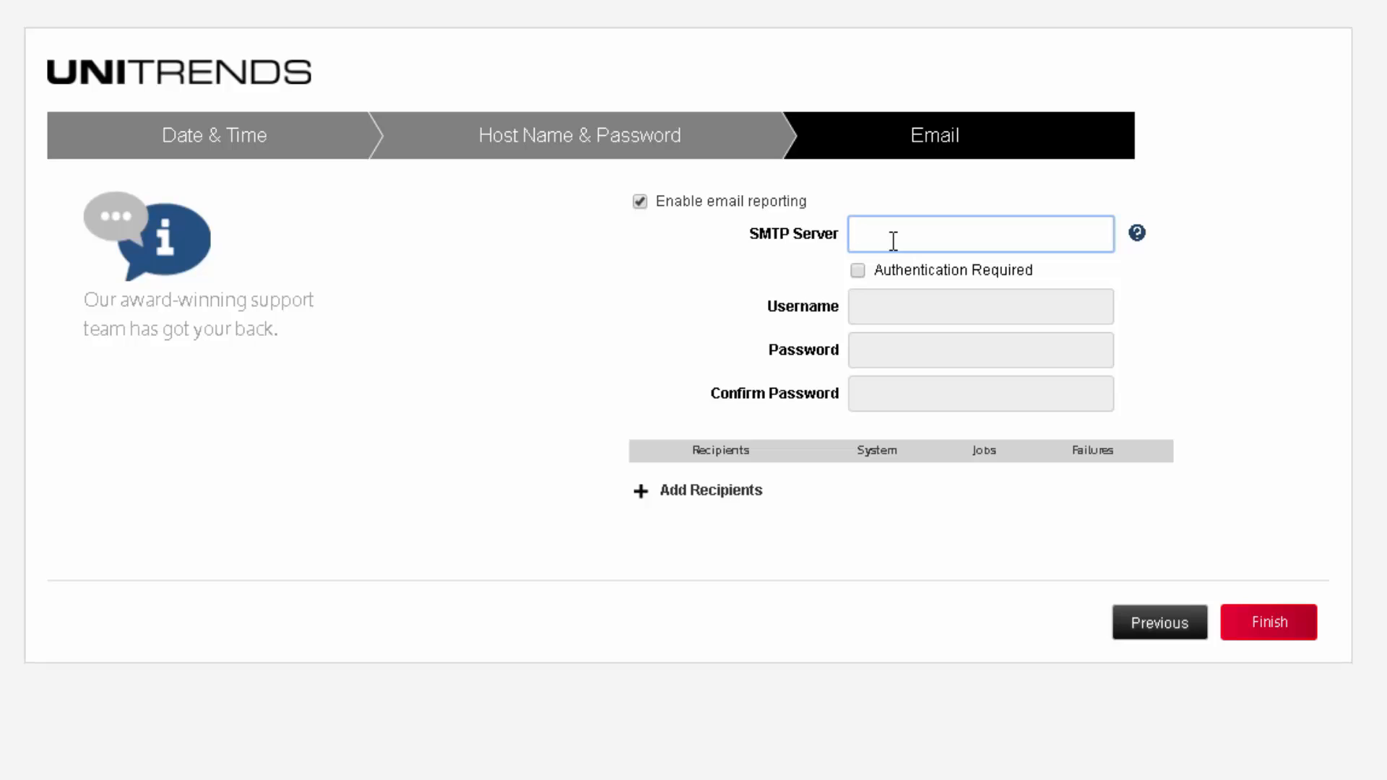
text(smtp.gmail.com)
click(858, 271)
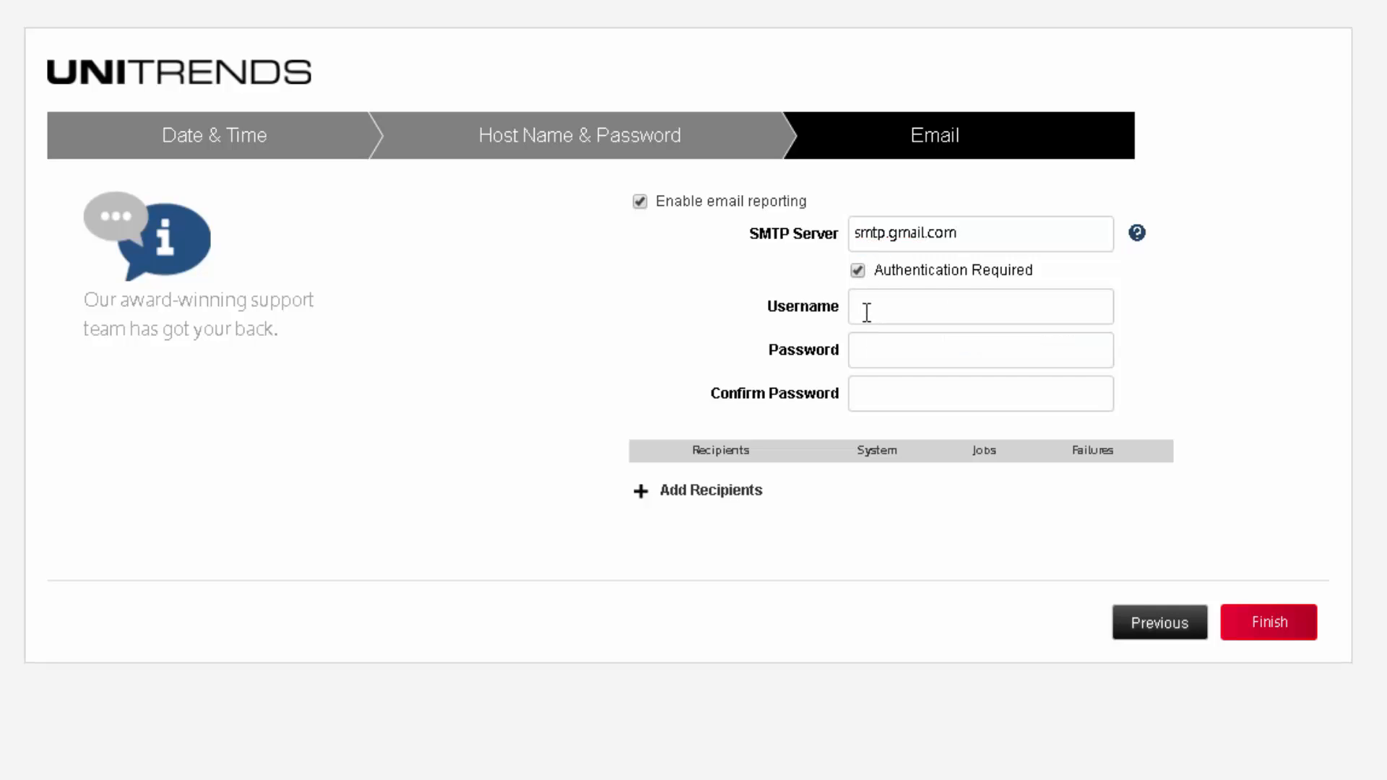
click(866, 310)
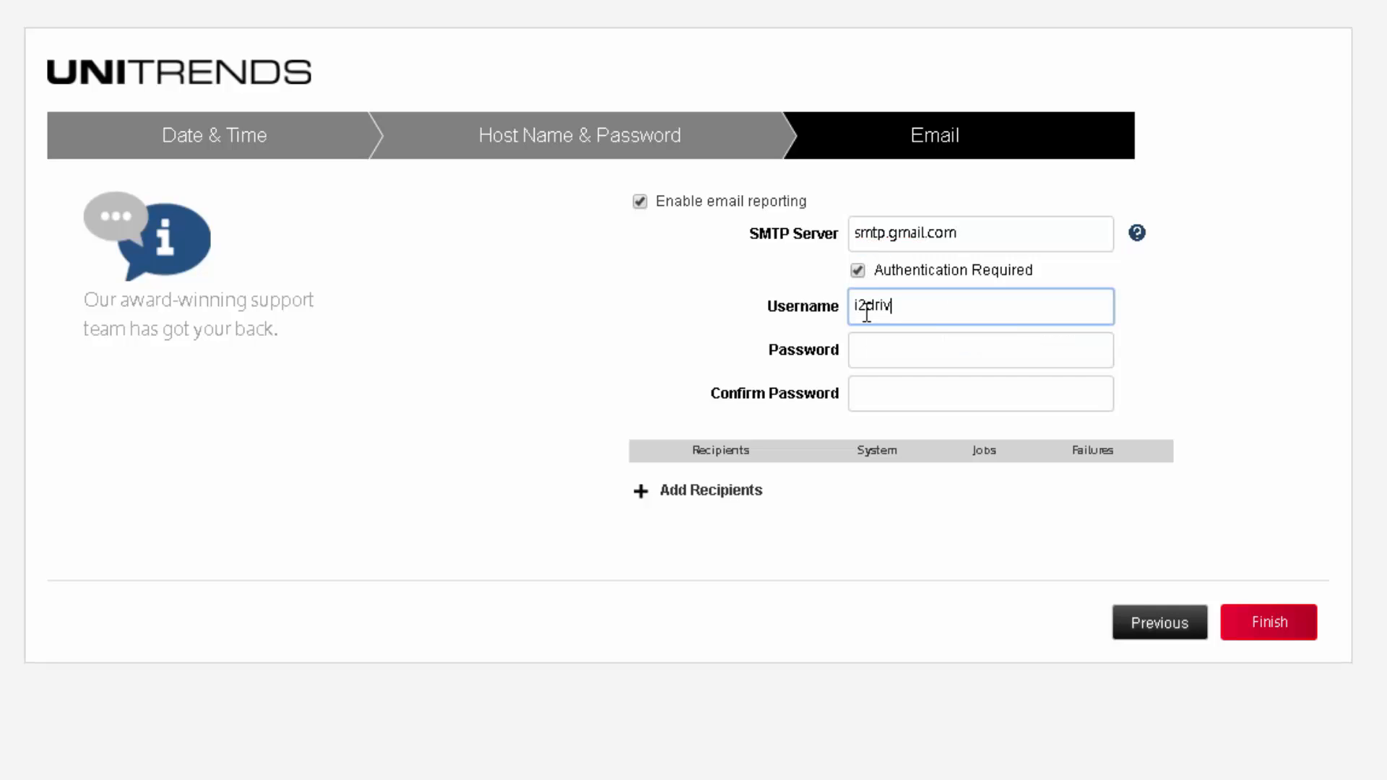
key(Tab)
key(Tab)
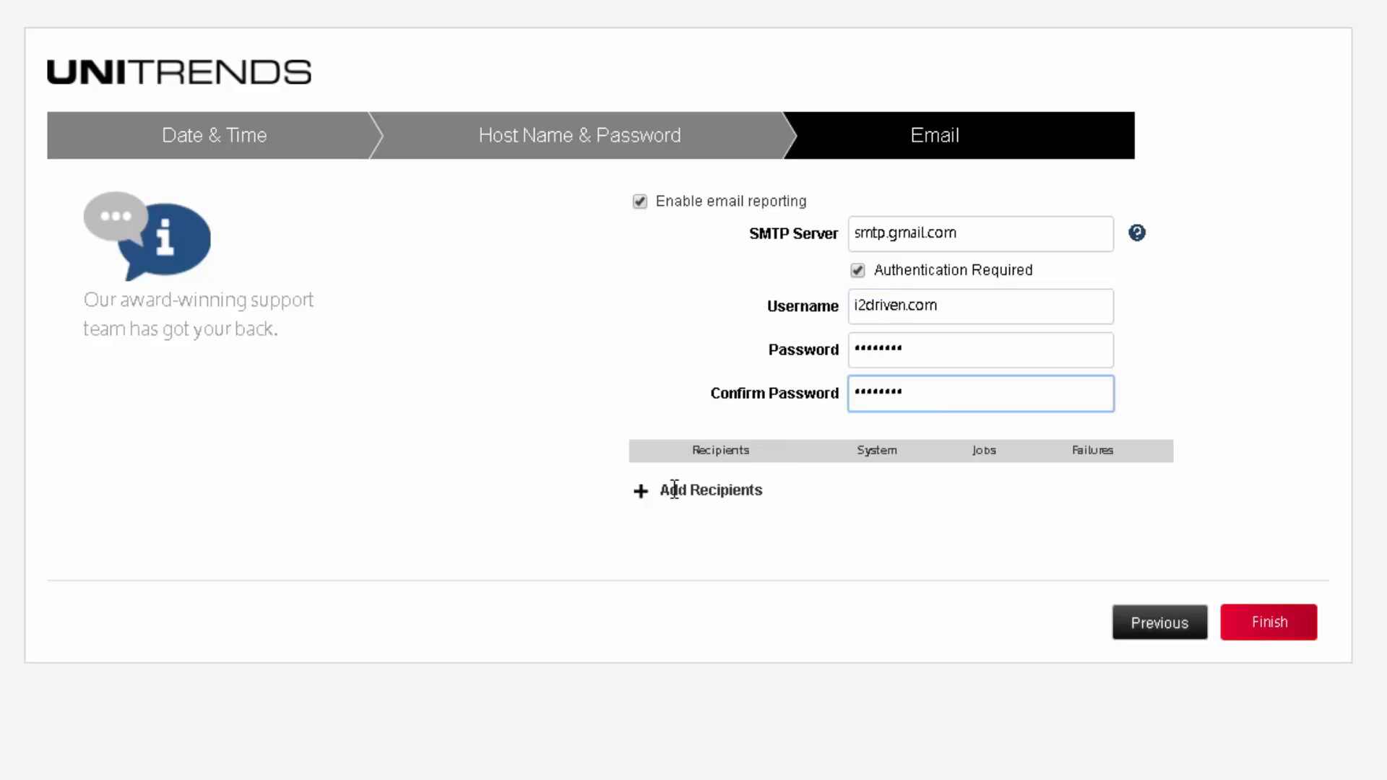
Step: Add a recipient's email address receiving System, Jobs and Failures reports
click(645, 491)
click(697, 489)
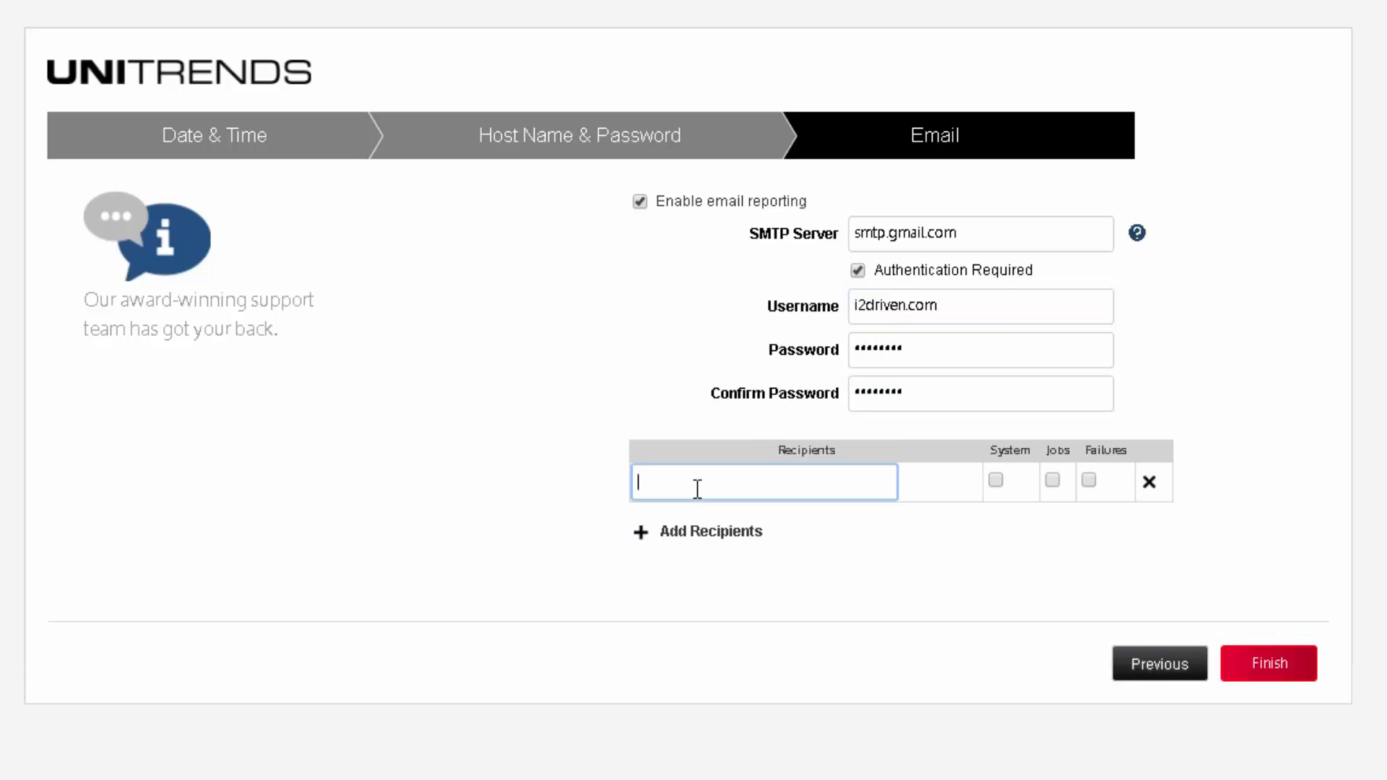
click(996, 481)
click(1052, 481)
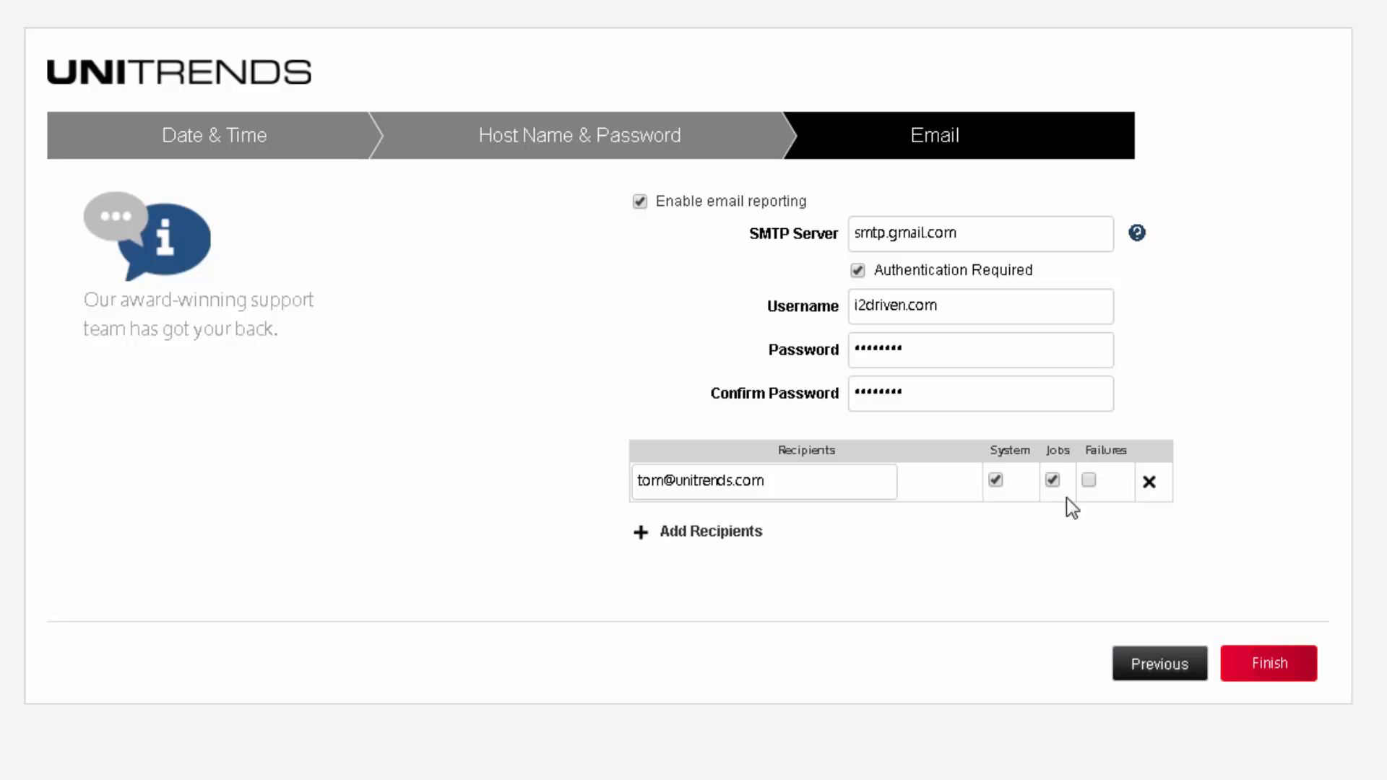
click(1088, 480)
Step: Finish the QuickSetup wizard, then start the Tour from the welcome dialog
click(1271, 664)
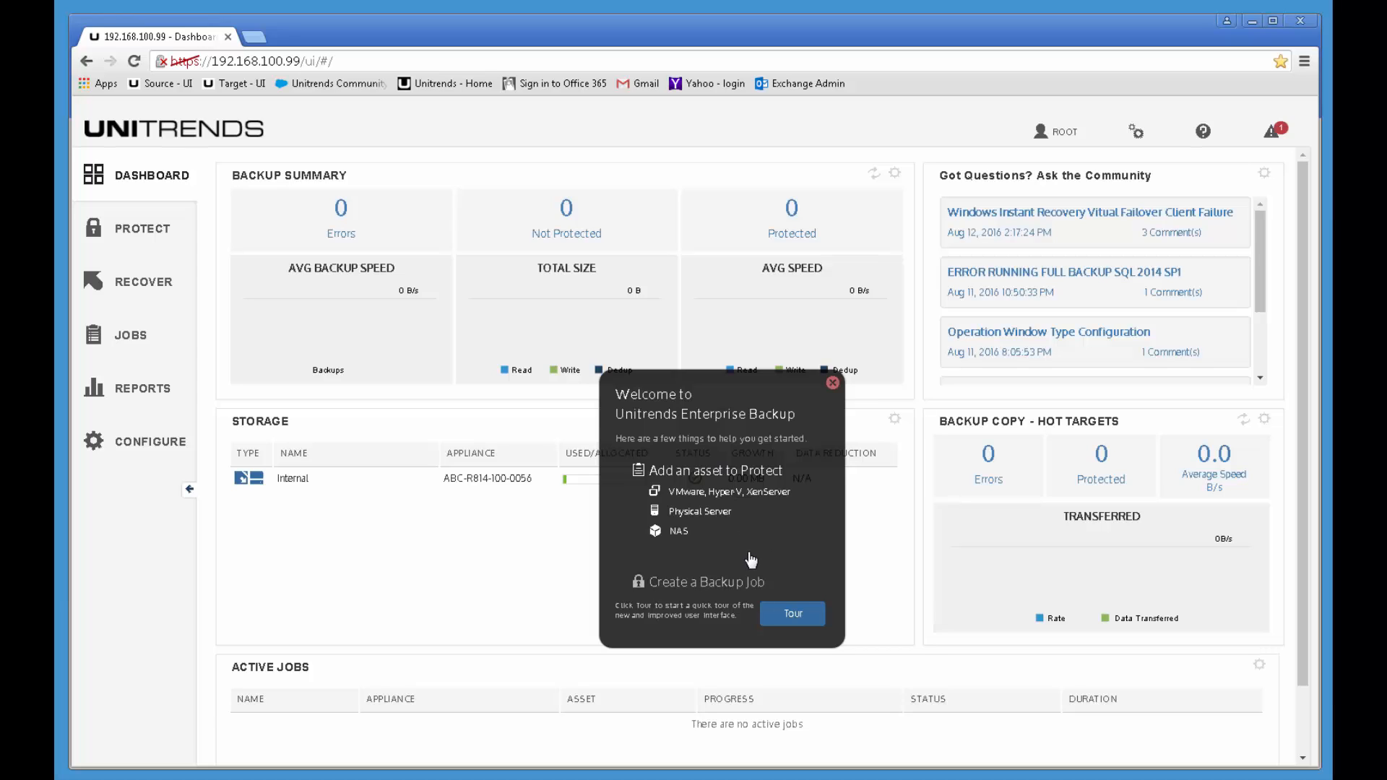
click(801, 618)
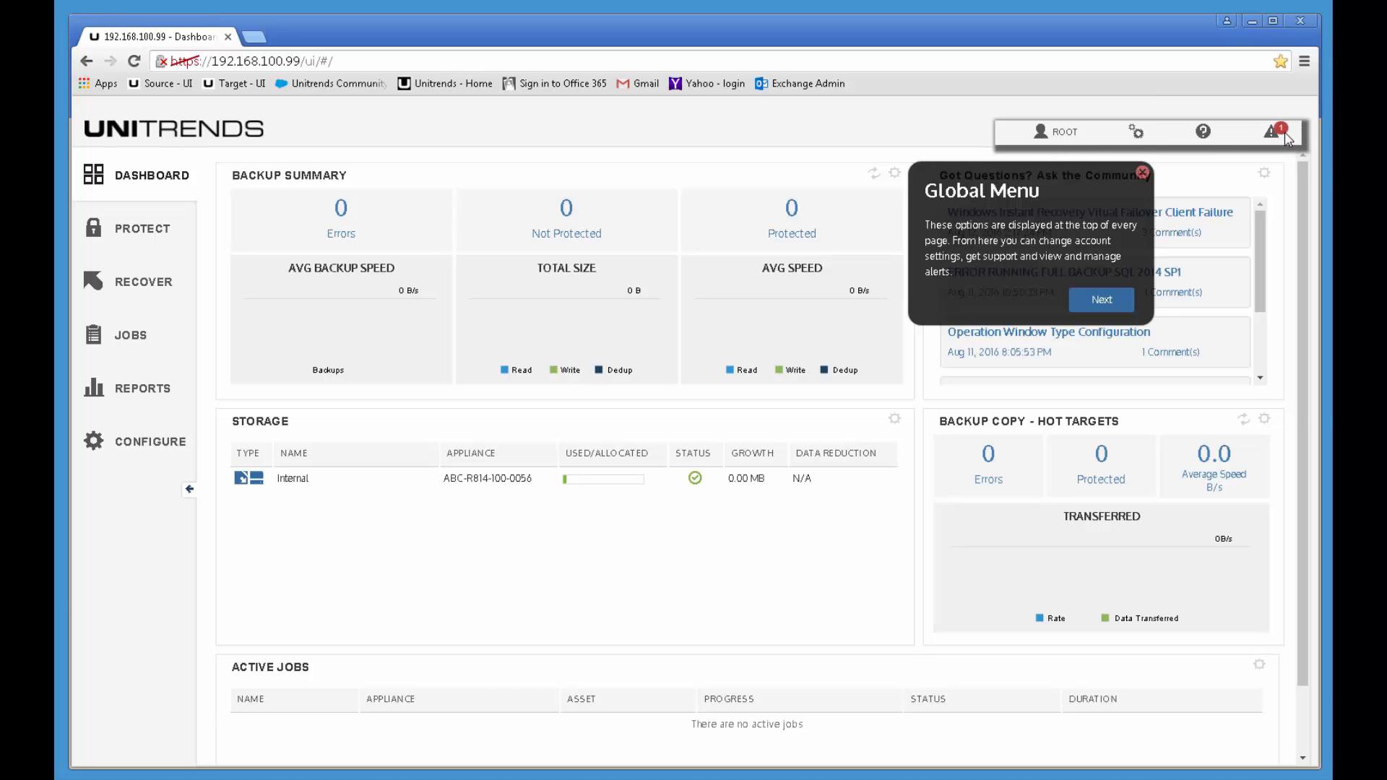
Step: Advance the tour through Global Menu, Dashboard Tiles, Backup Summary and Storage Summary onto Protect
click(1105, 302)
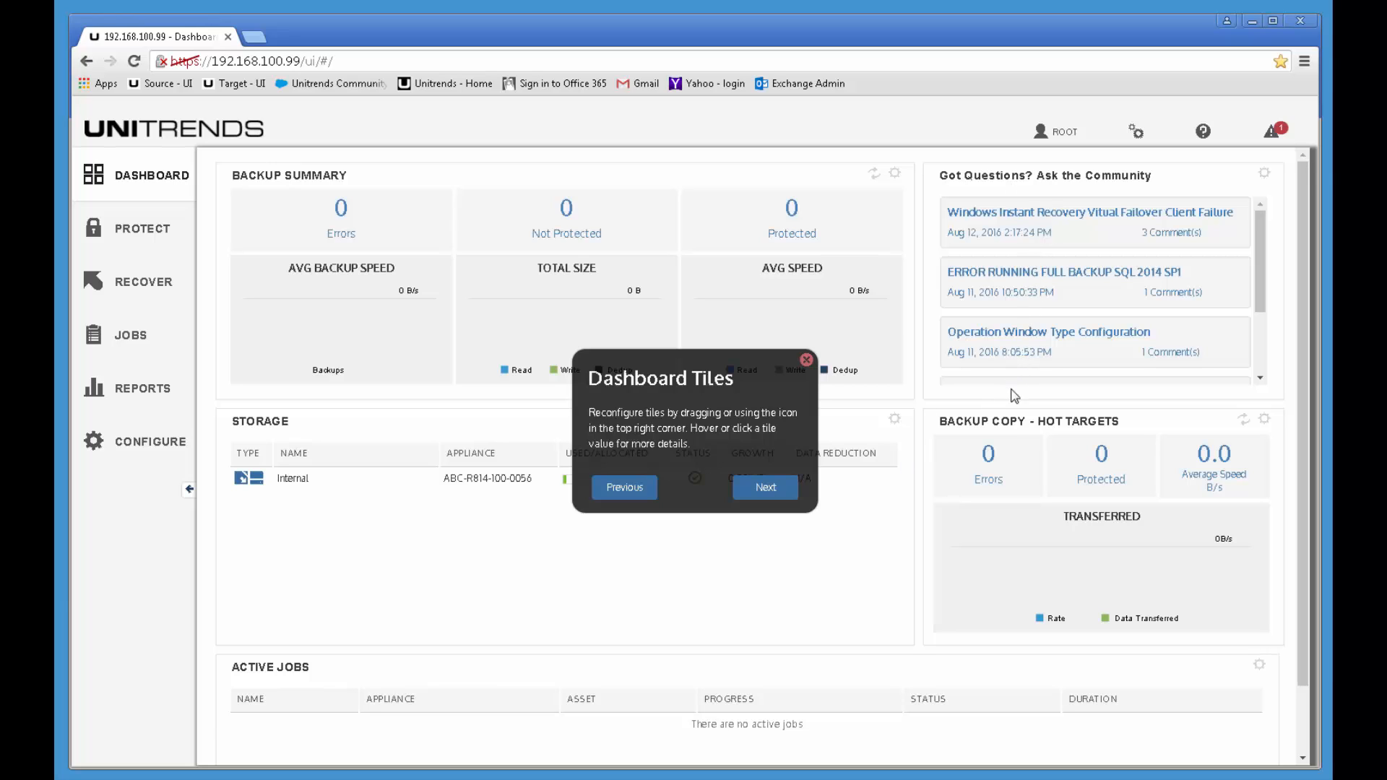
click(766, 488)
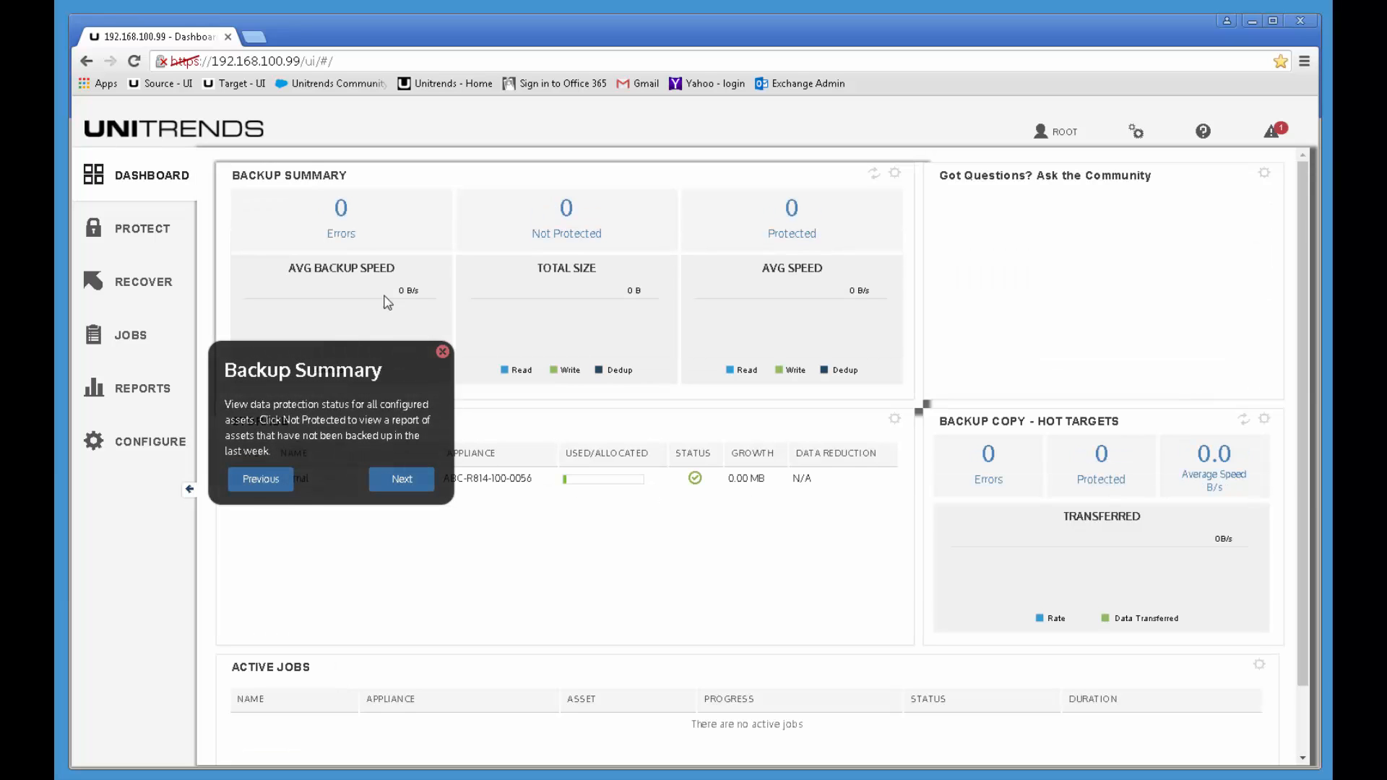
click(403, 479)
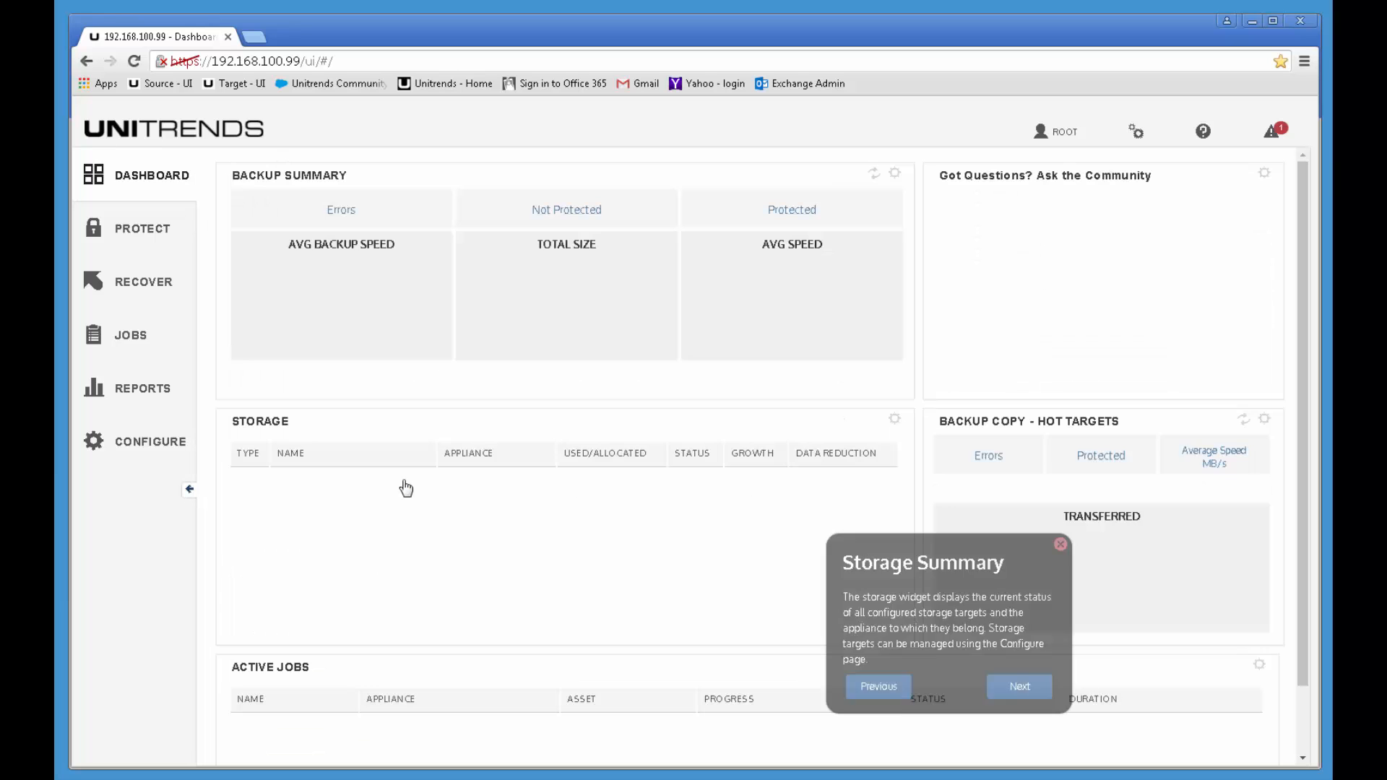
click(1026, 693)
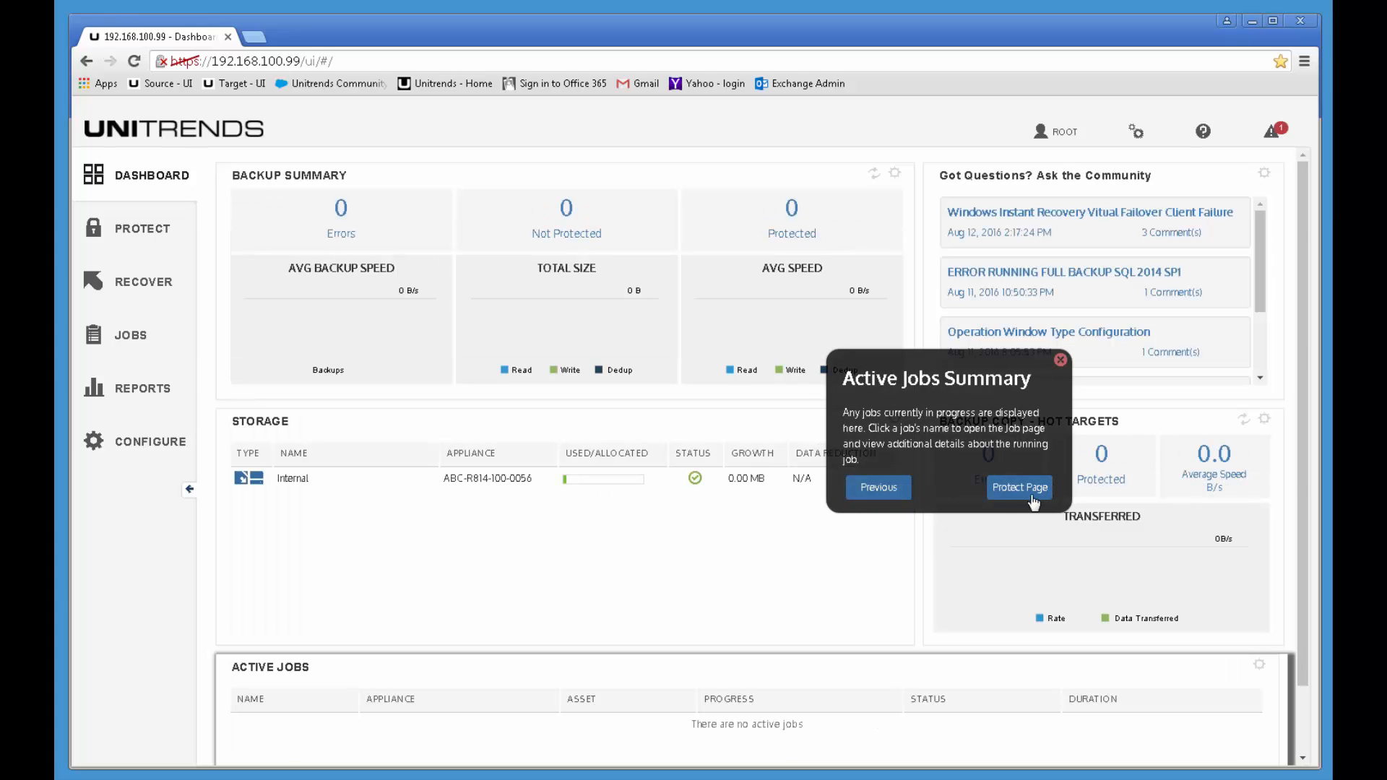
click(1010, 491)
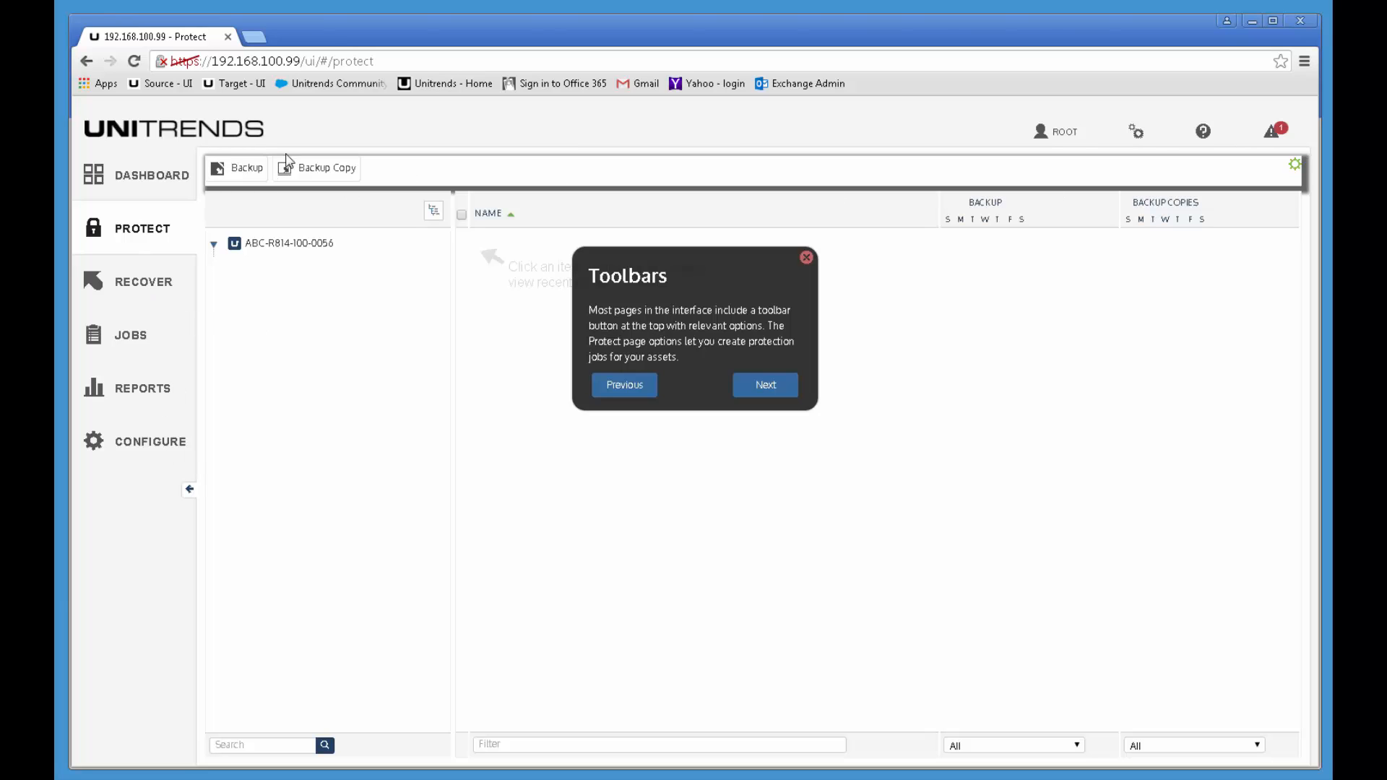
Step: Advance the tour through Toolbars, Inventory, Status Table and Table Filters to the Recover page
click(767, 384)
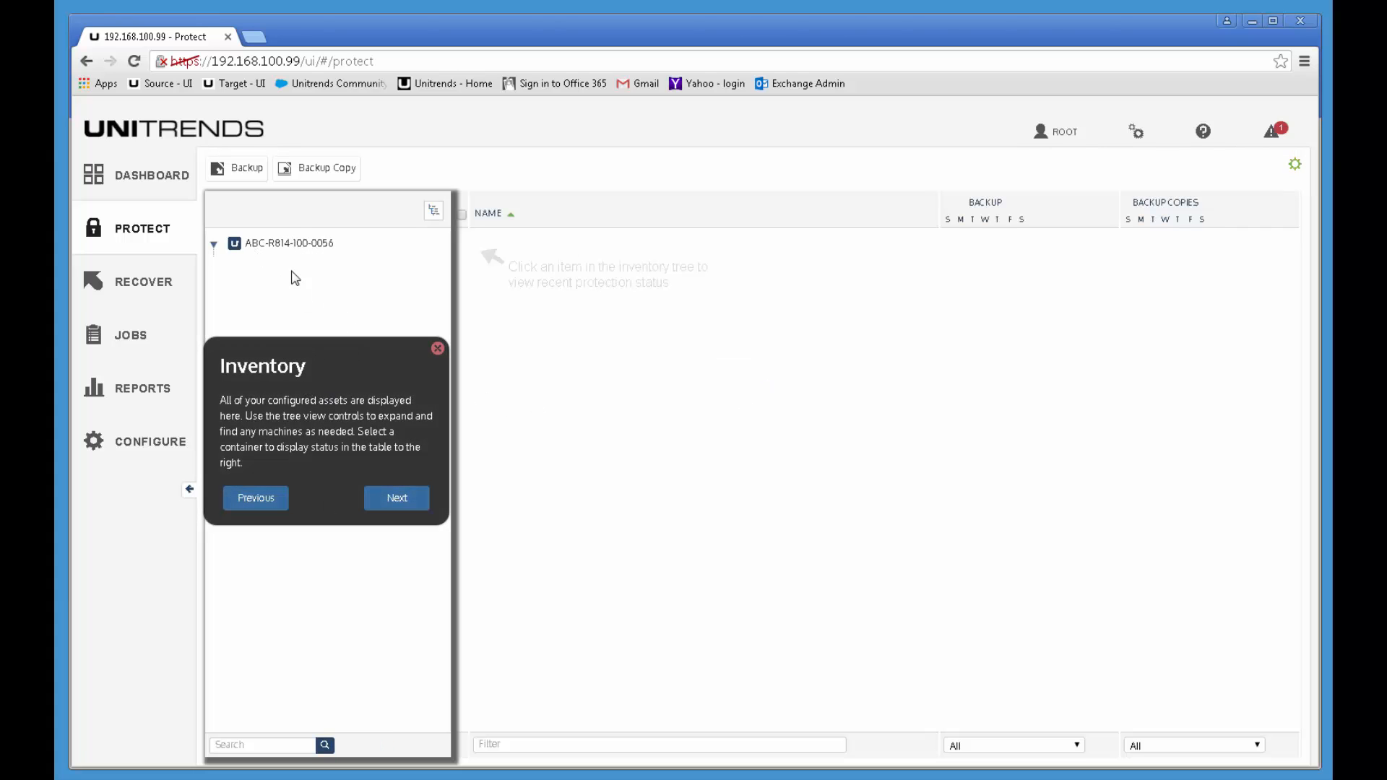
click(404, 501)
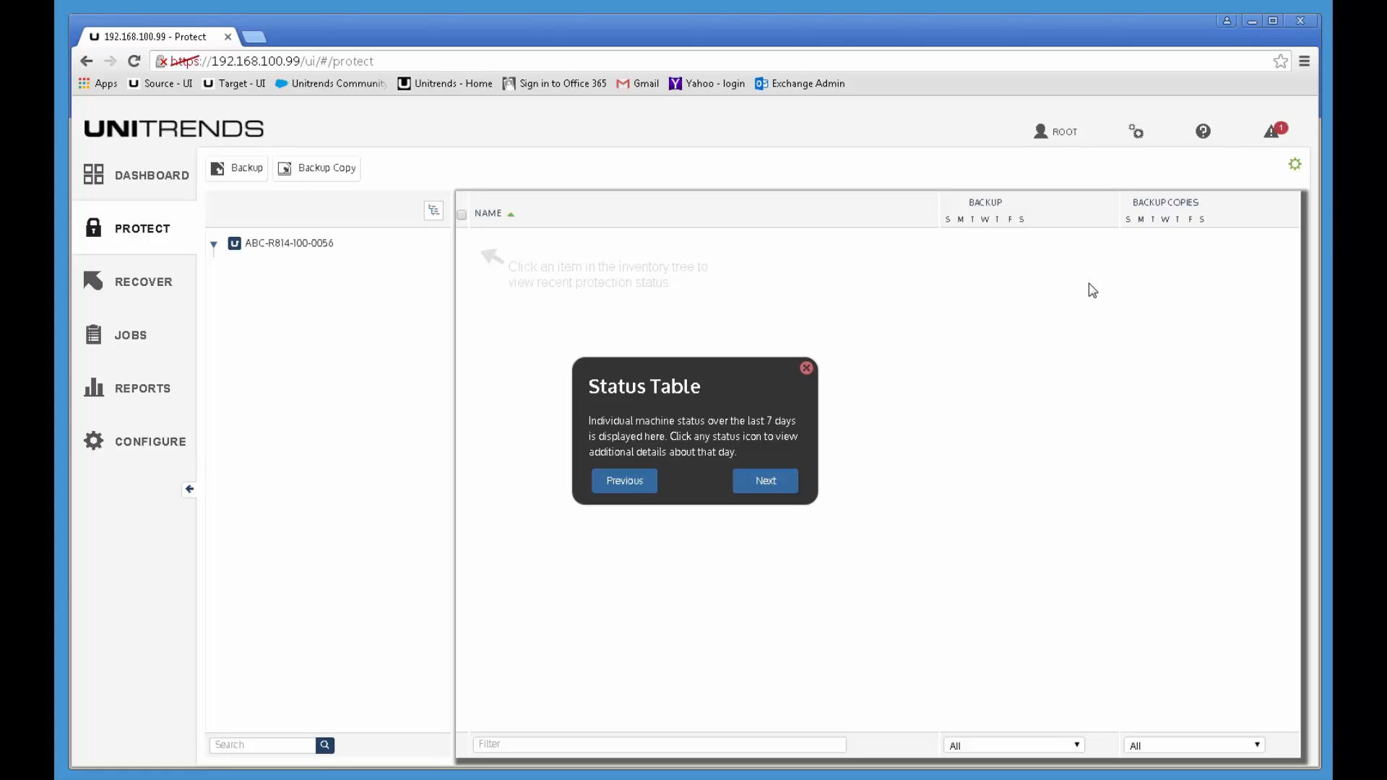
click(773, 491)
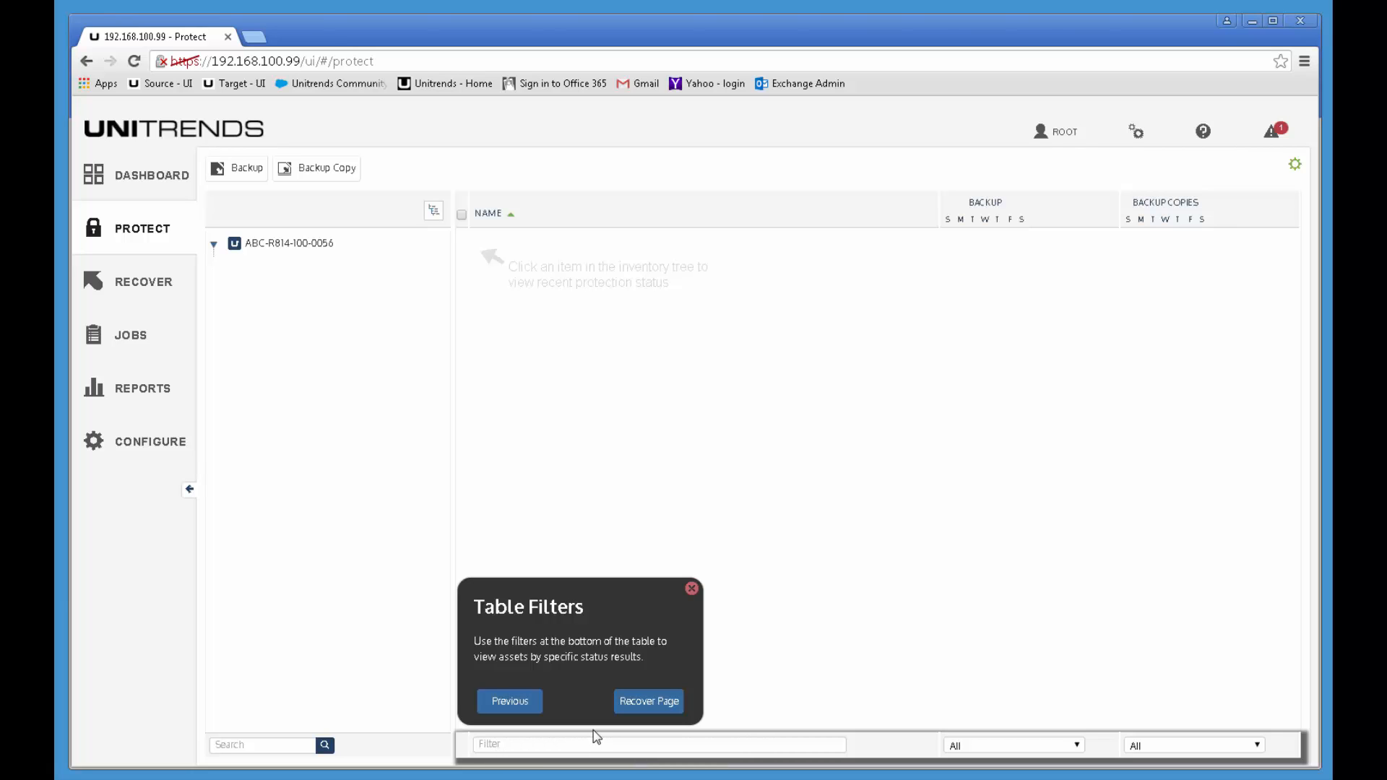
click(658, 704)
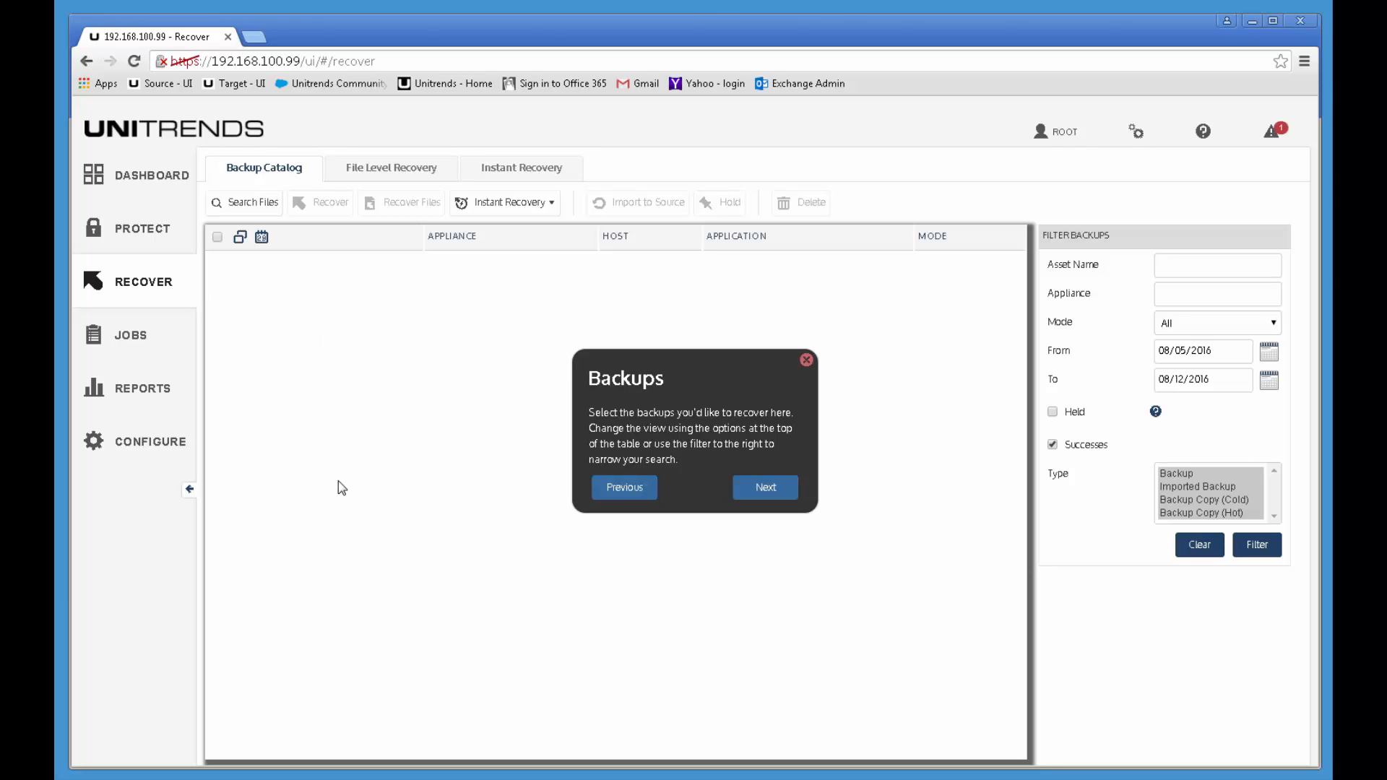
Step: Advance the tour through Backups, Backup Options, File Recovery and Instant Recovery to Jobs
click(767, 490)
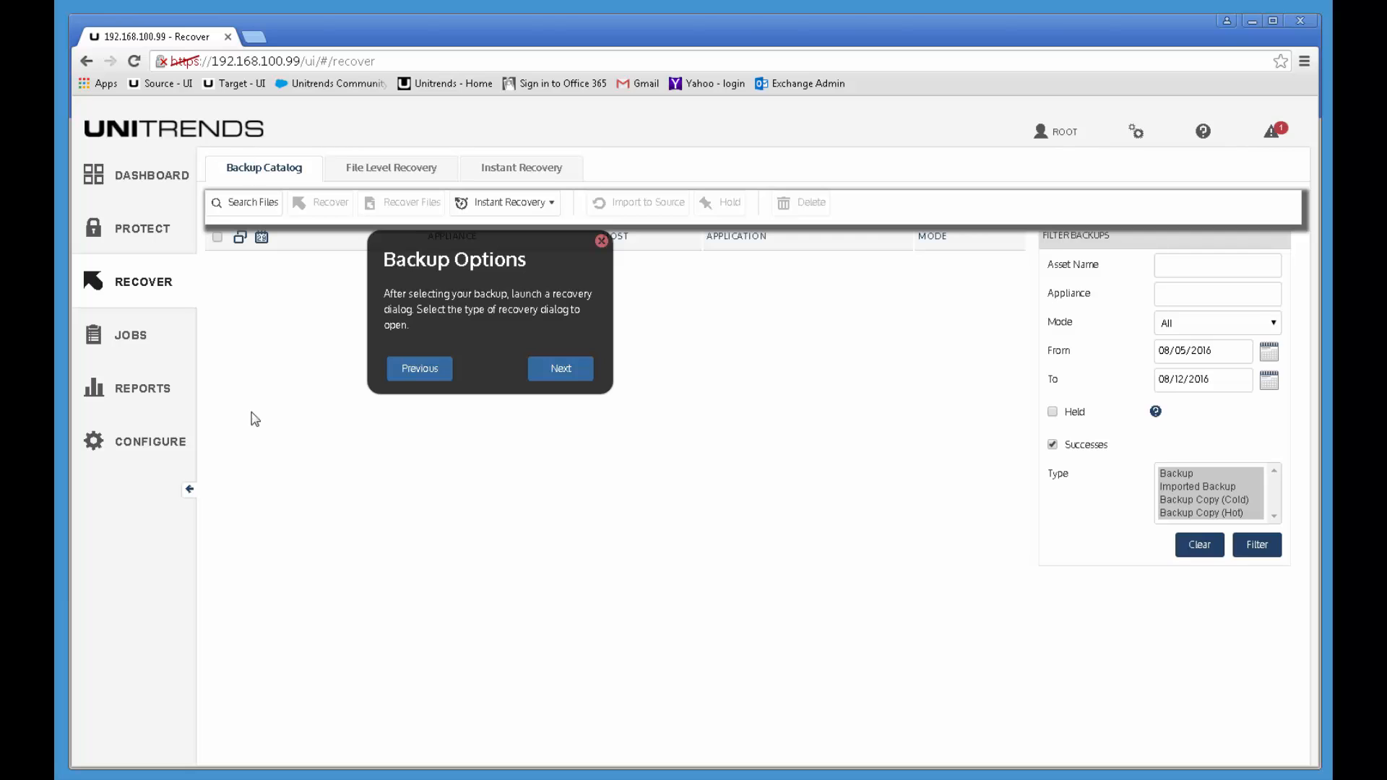
click(378, 173)
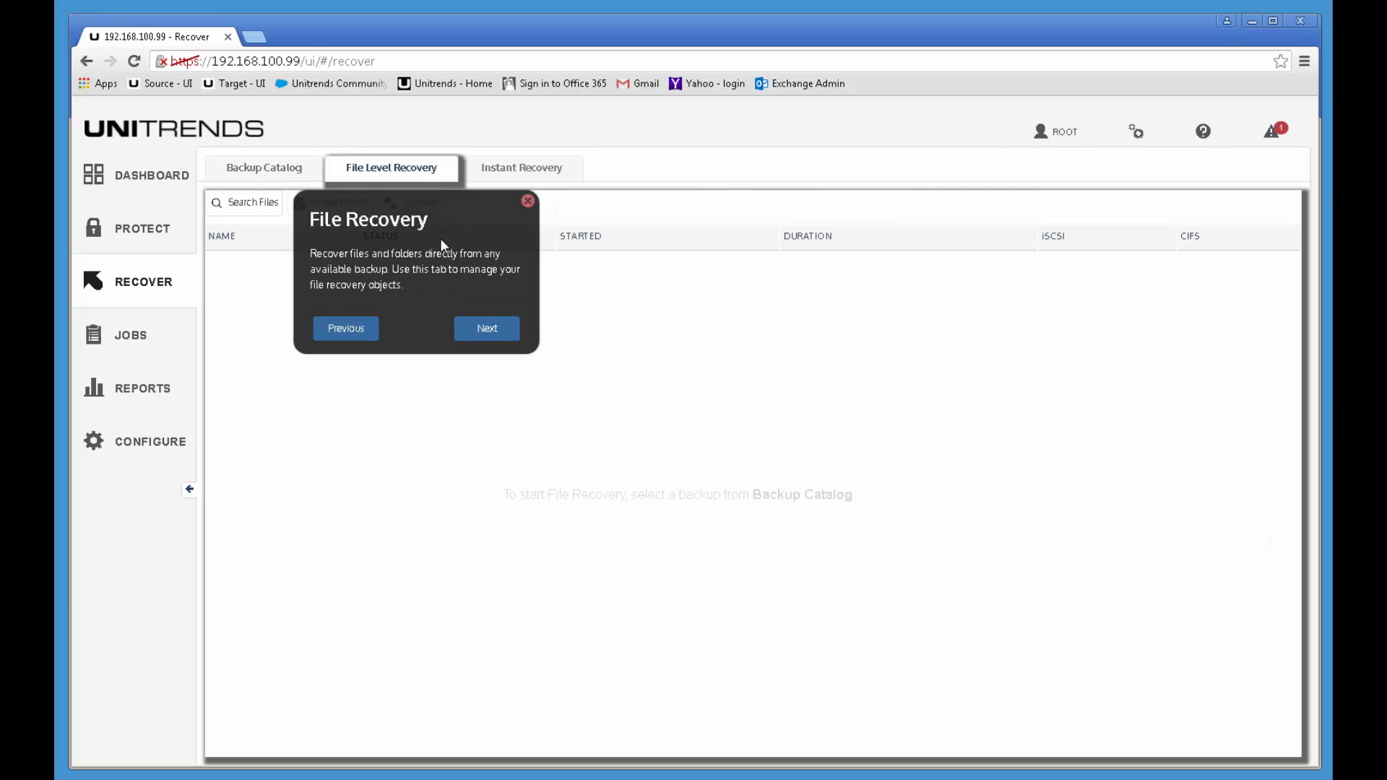
click(486, 335)
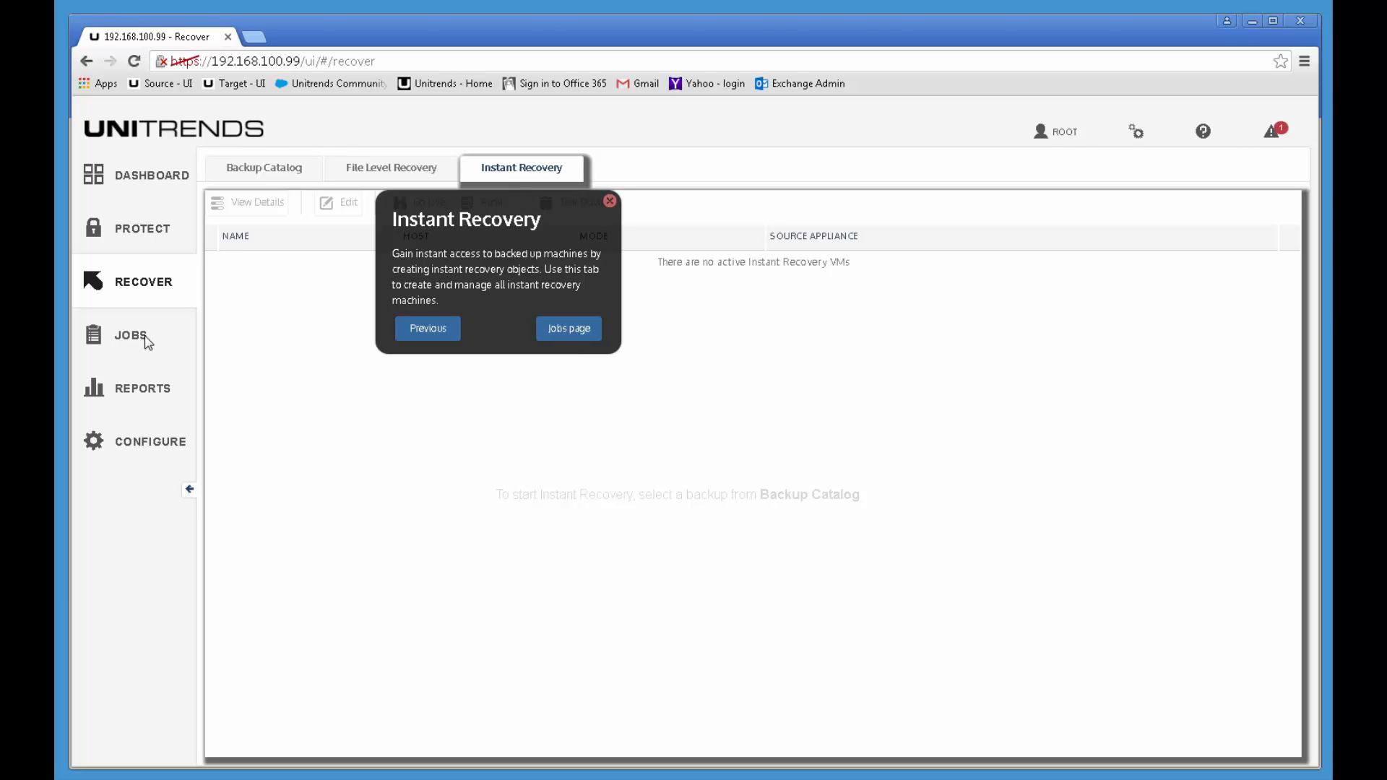
click(553, 331)
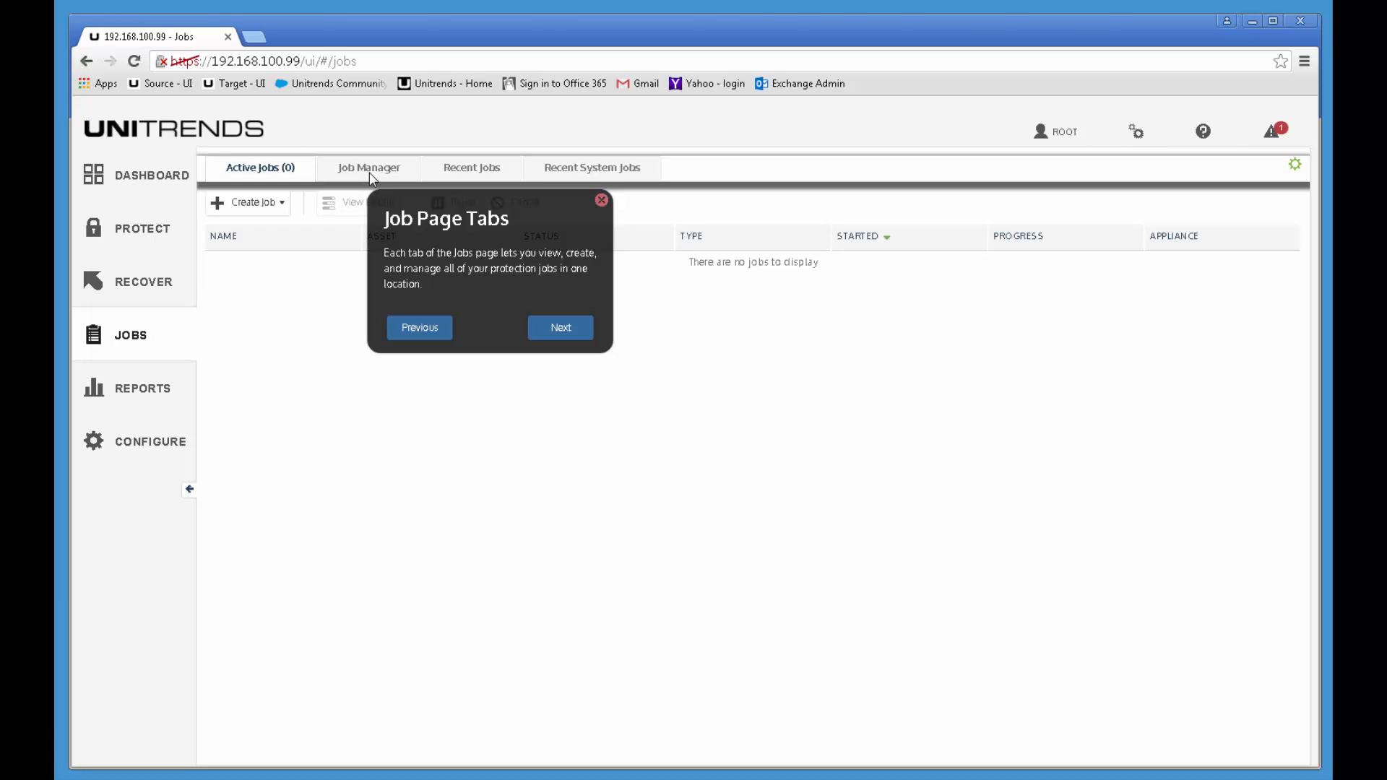
Step: Advance the tour through Job Details, Active Jobs, Recent Jobs and Reports to the Configure page
click(413, 331)
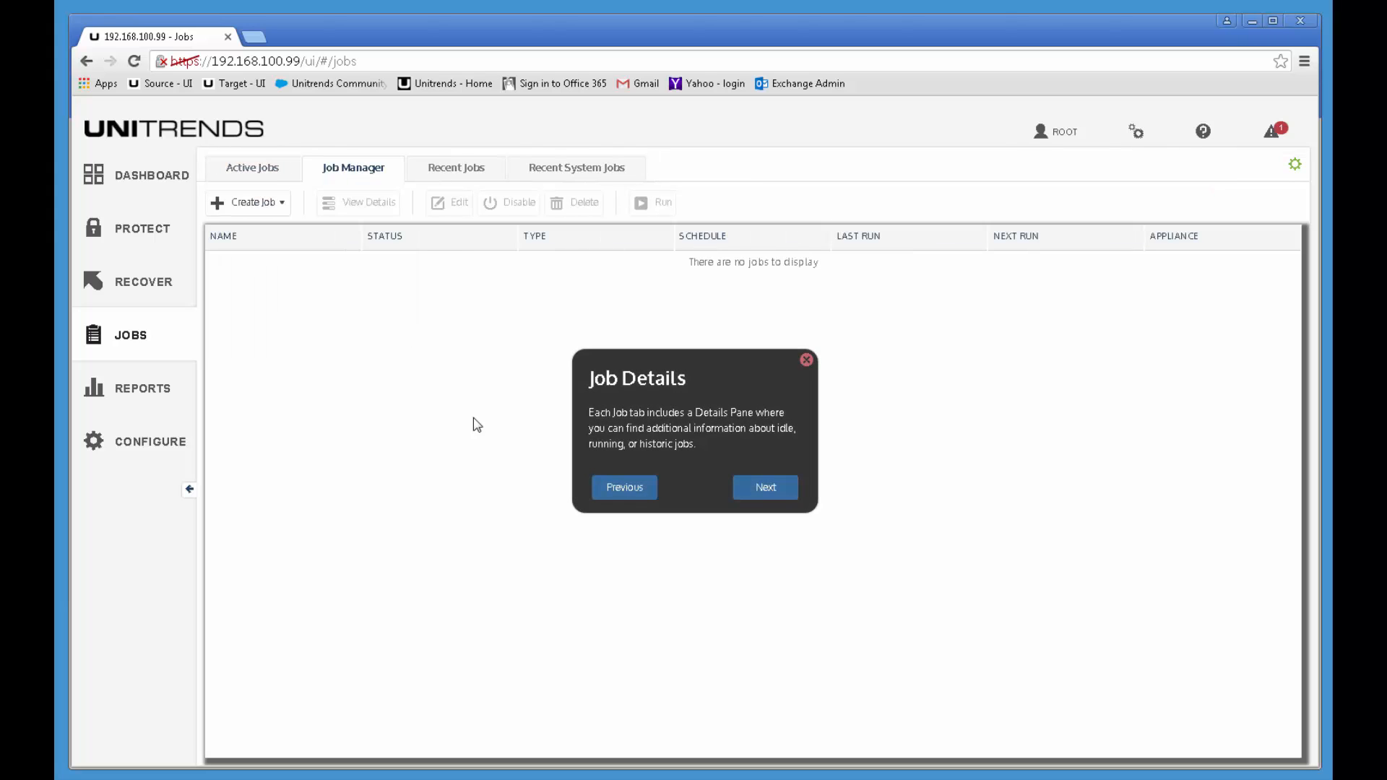
click(773, 488)
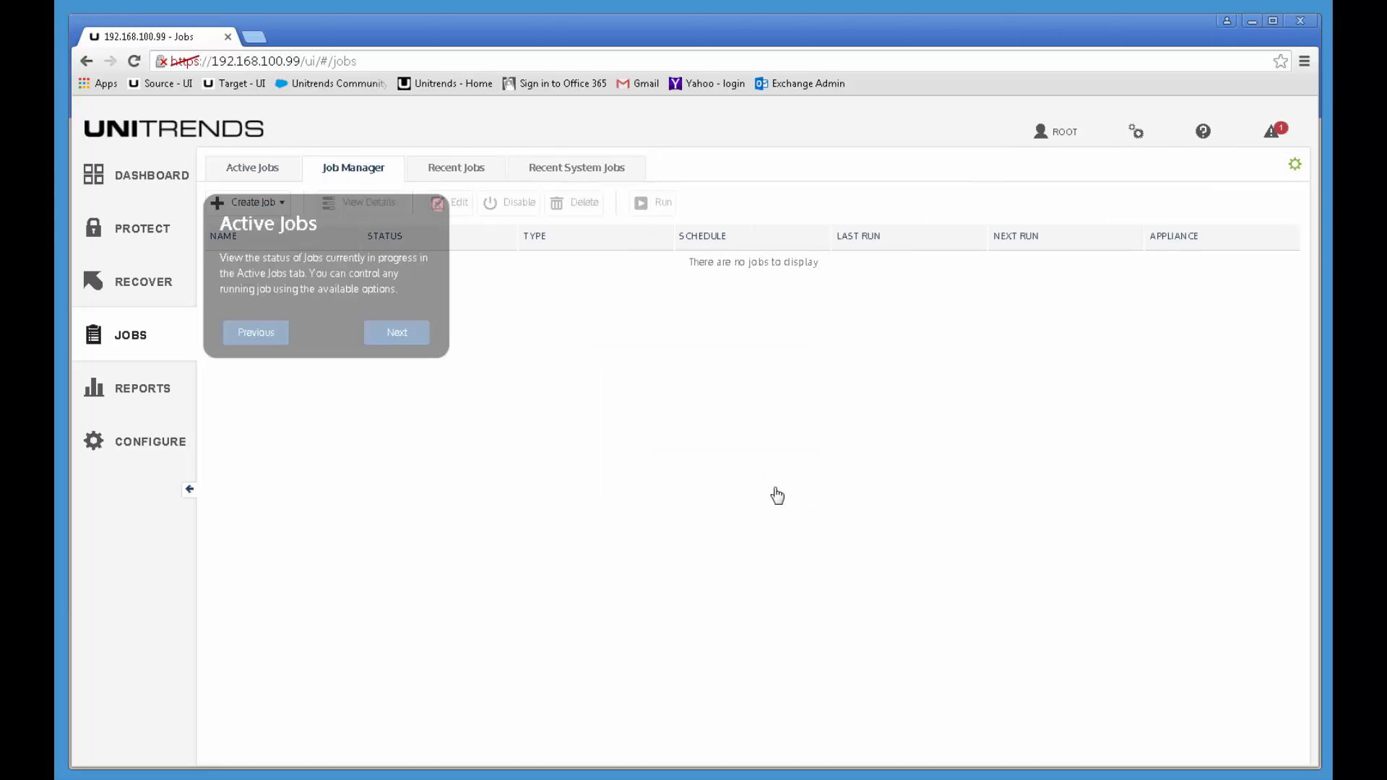
click(397, 333)
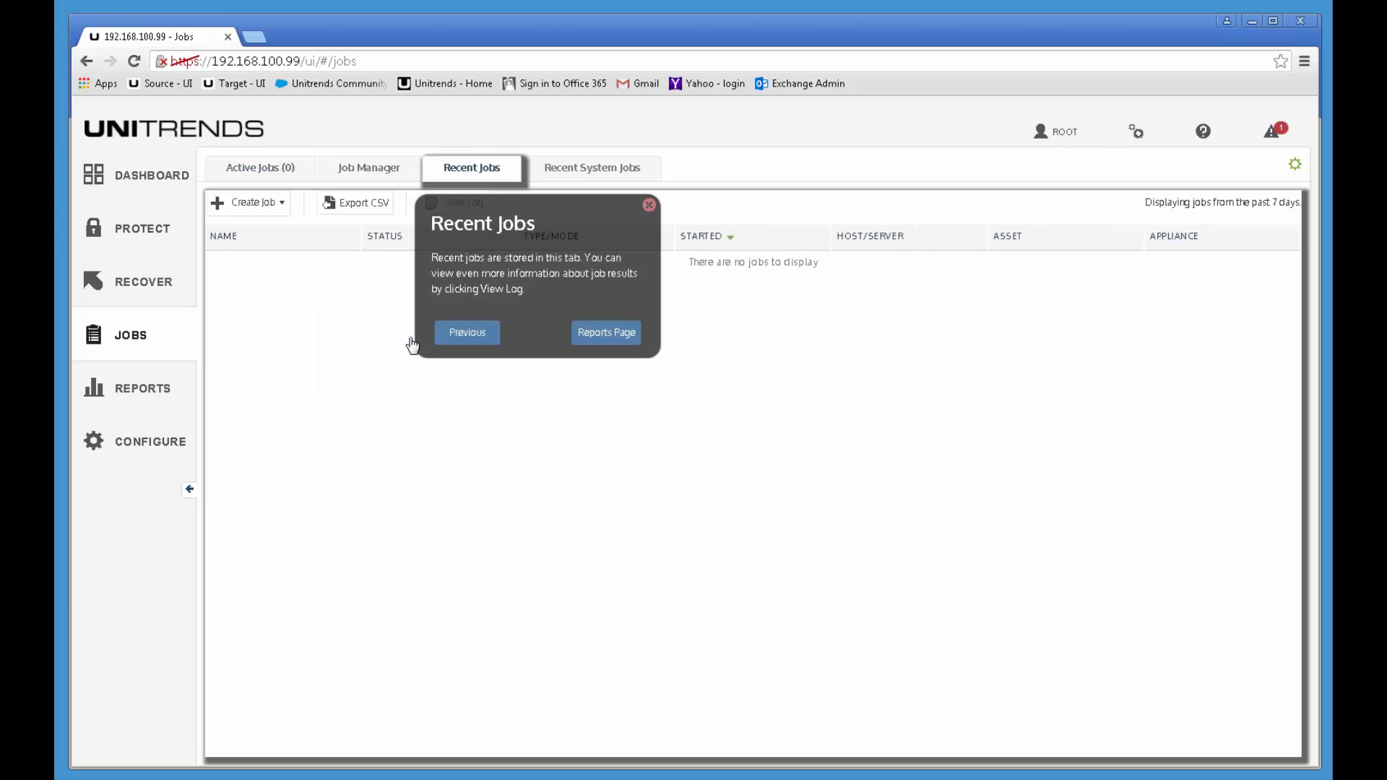
click(611, 335)
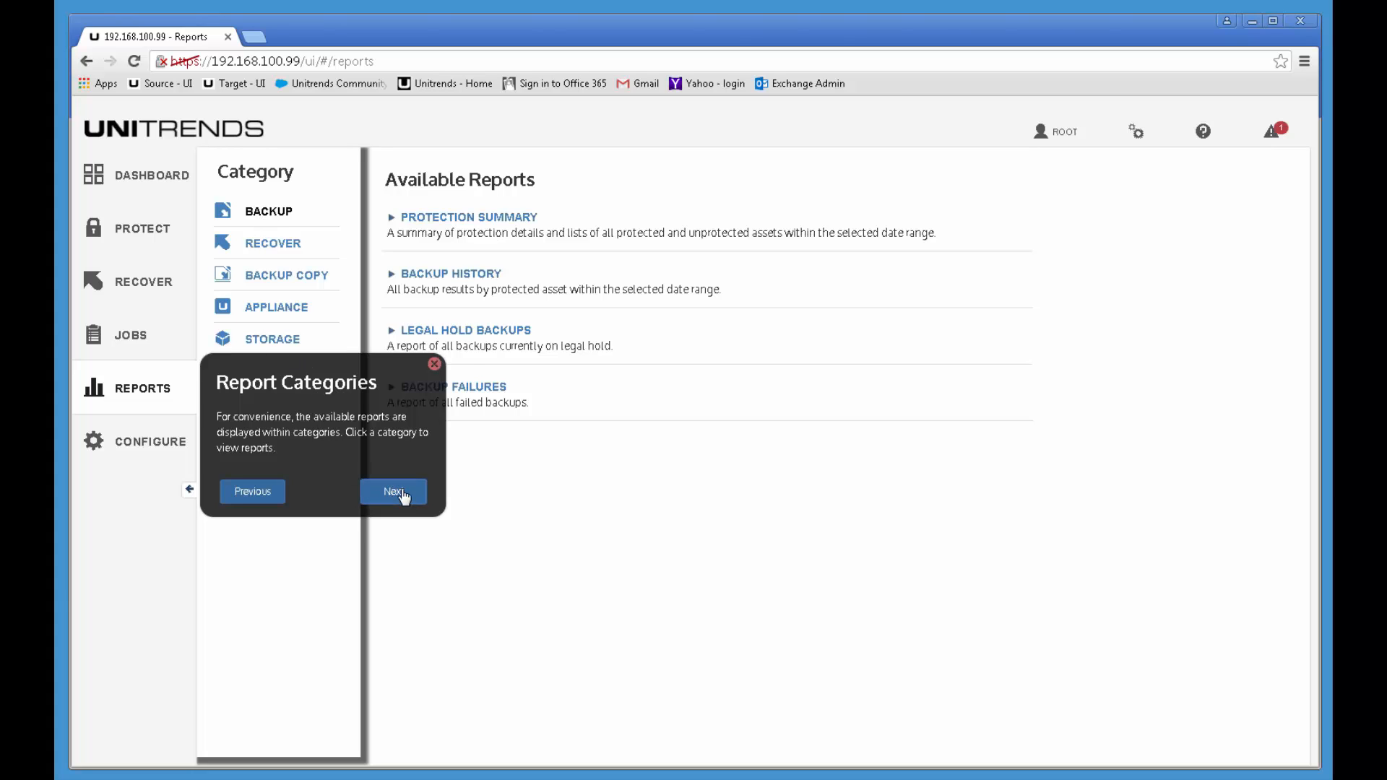
click(395, 491)
click(413, 489)
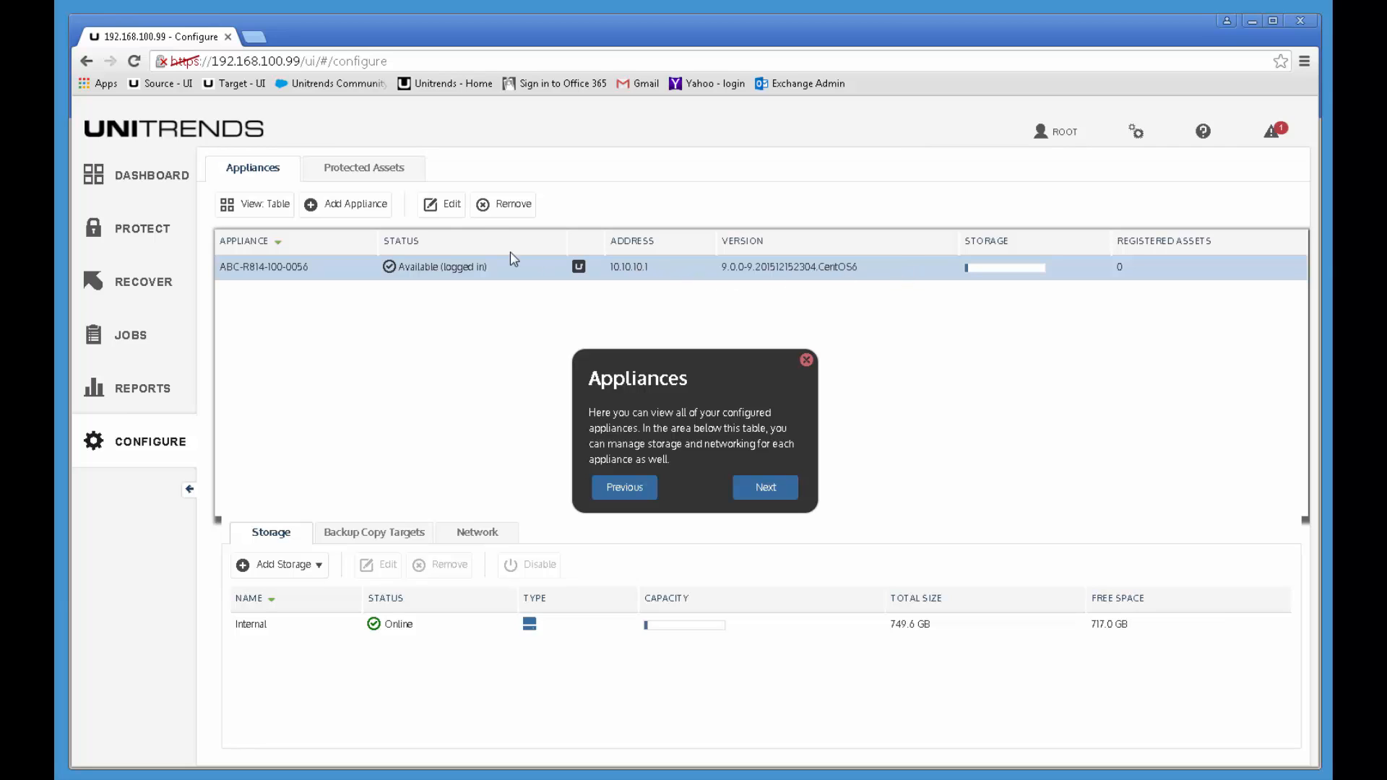
Step: Advance the tour past Appliance Details and Protected Assets, then close it to see the Appliances list
click(779, 491)
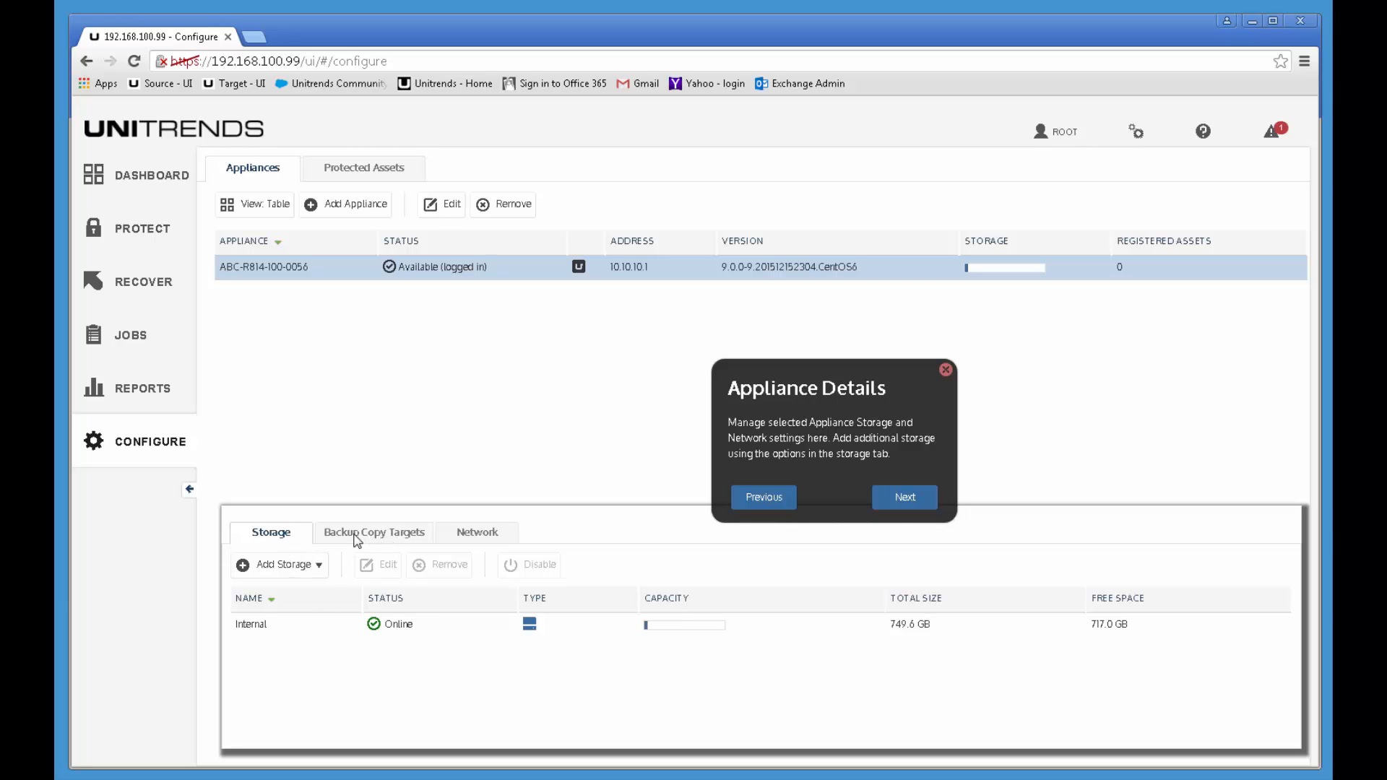
click(904, 499)
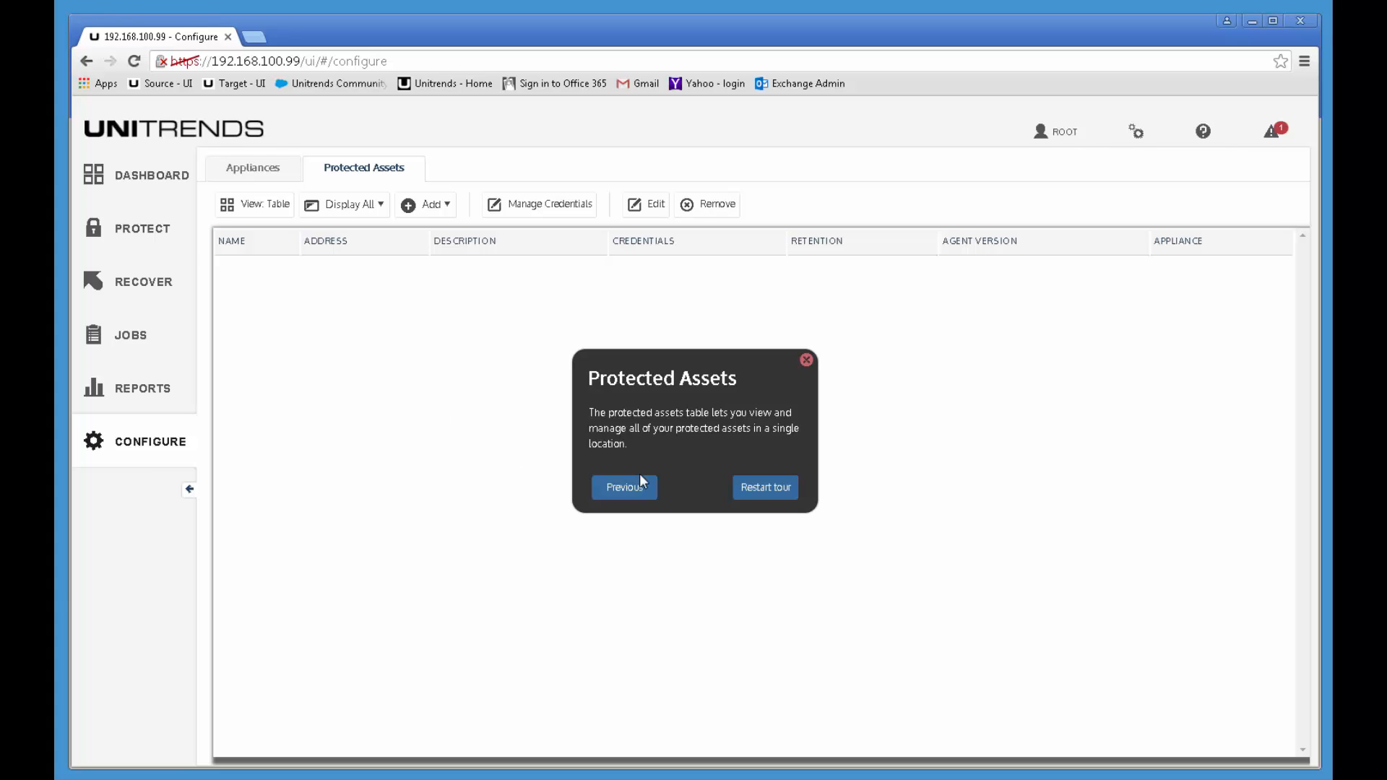
click(625, 486)
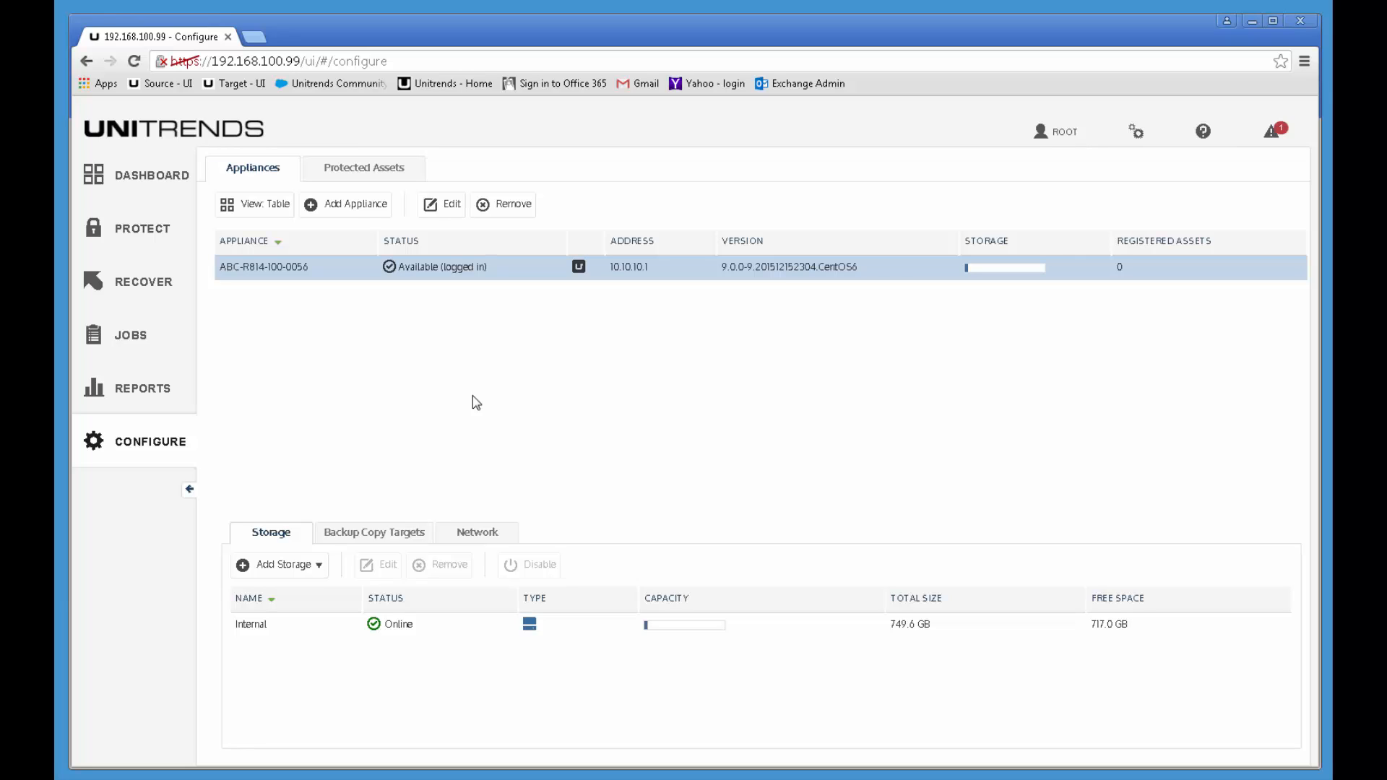
Step: Run Check for Updates from the gear menu to find the 1.62 GB Target_UEB update
click(1137, 136)
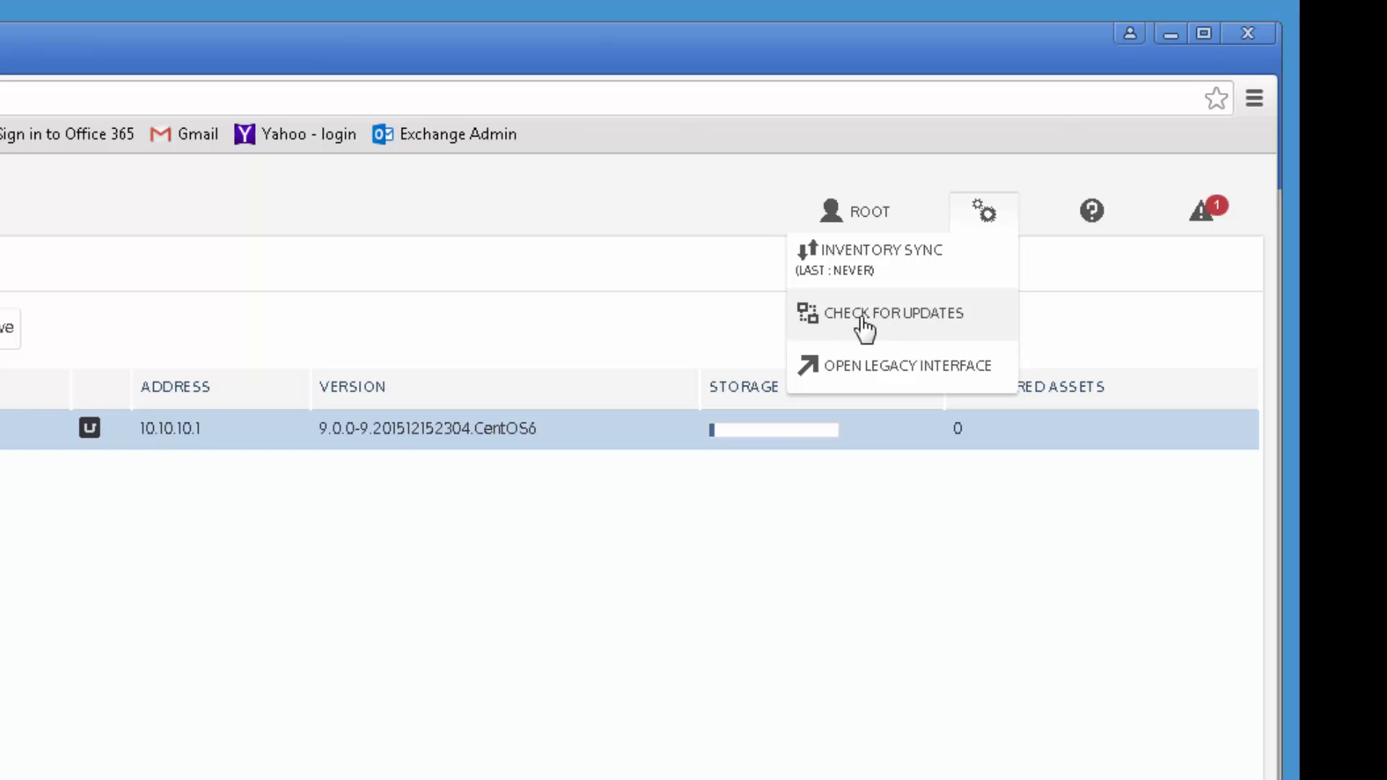
click(864, 322)
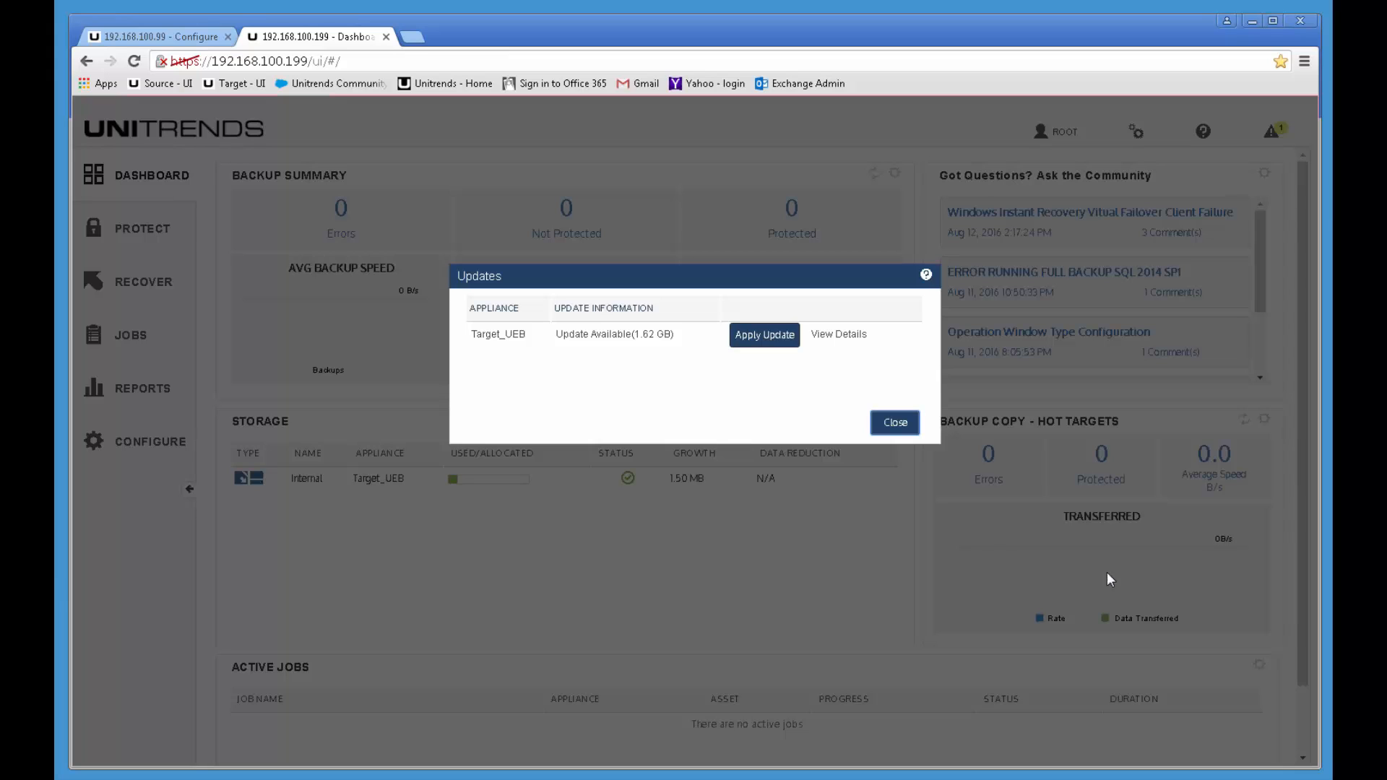
Step: Read the update's release notes (9.0.0-13, 9.0.0-12, 9.0.0-11), then go back to the Dashboard tab
click(836, 336)
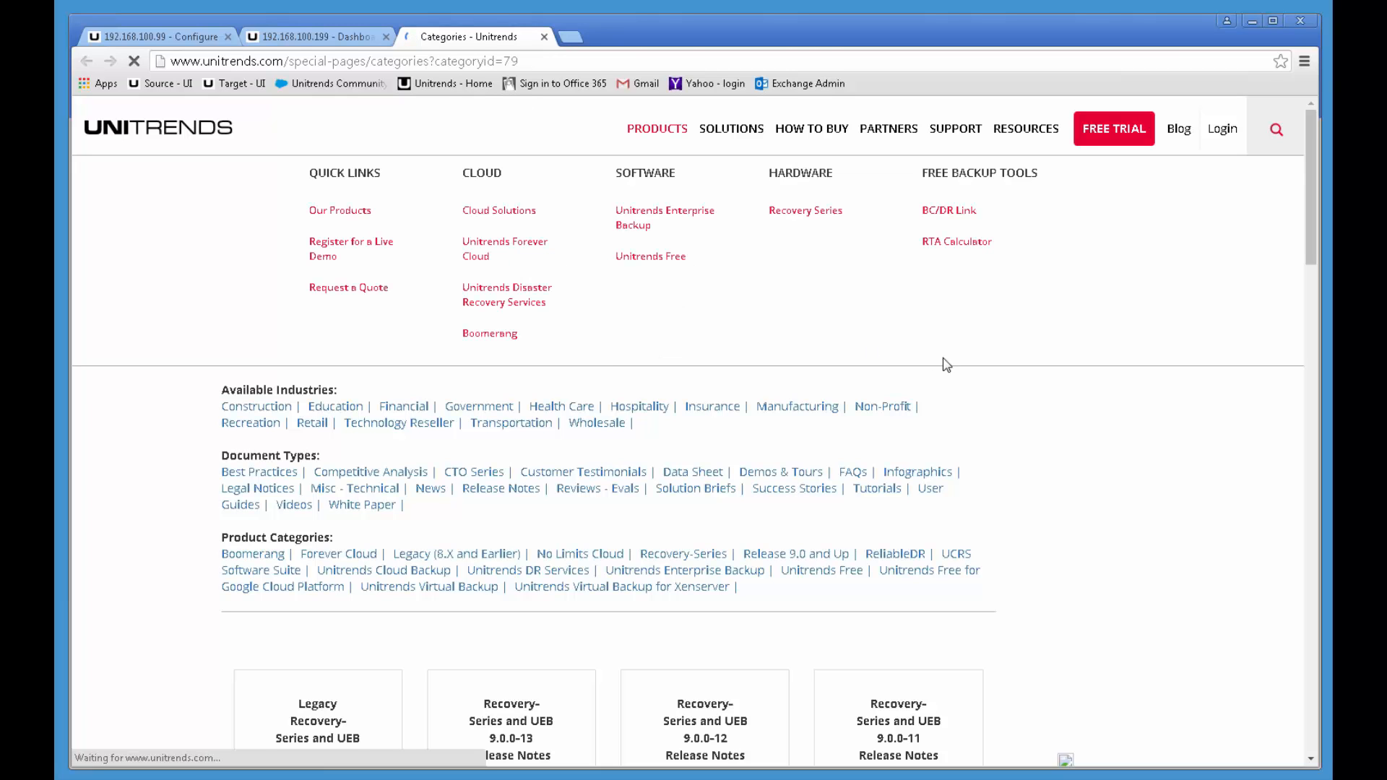
scroll(1111, 492, down, 5)
scroll(1105, 491, down, 2)
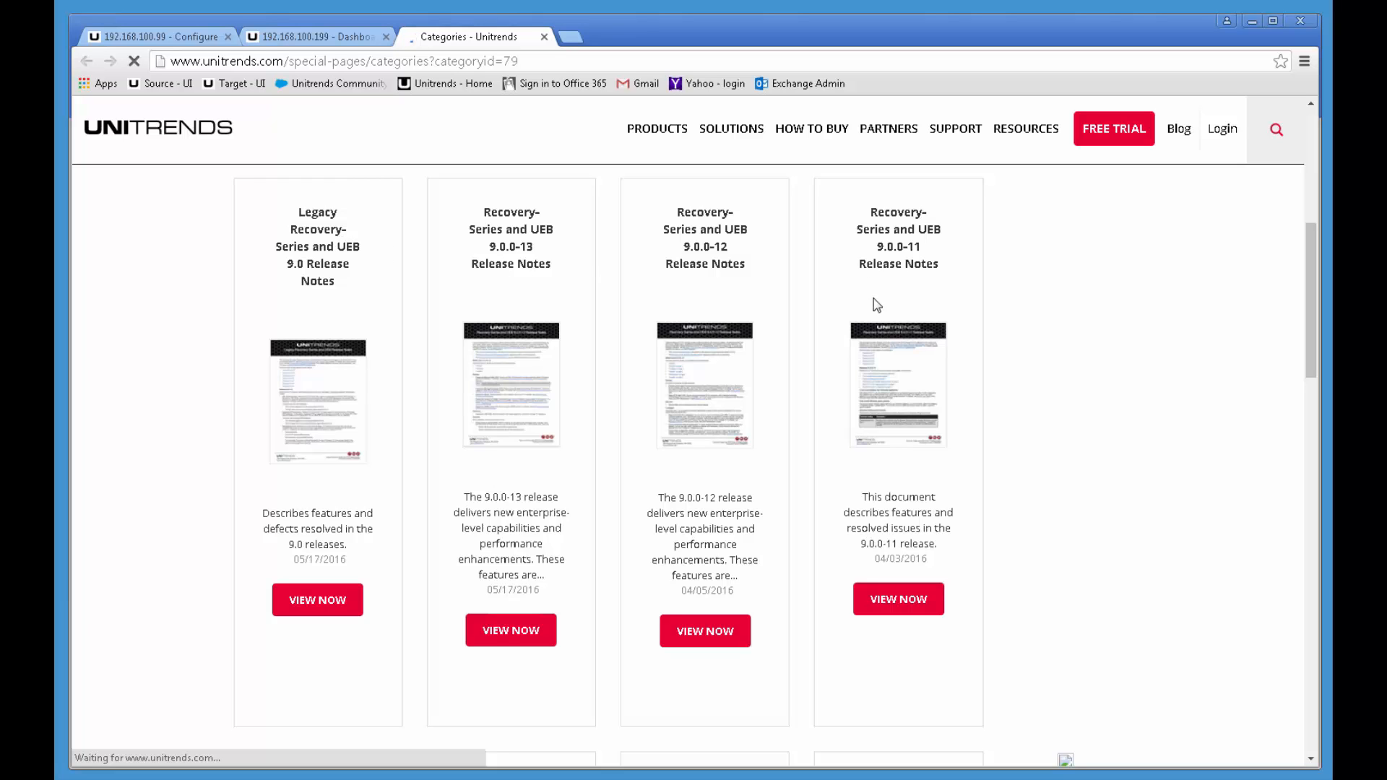
scroll(1048, 359, up, 7)
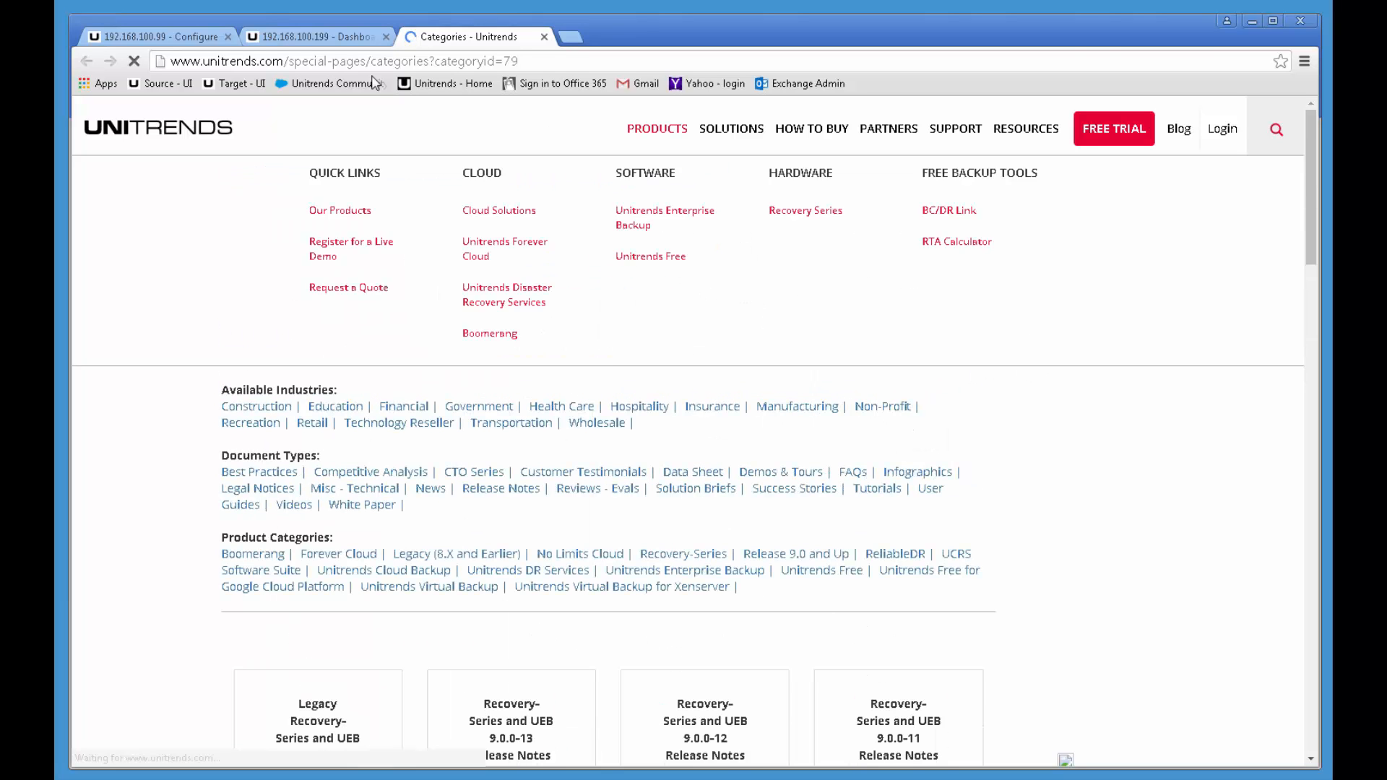
click(313, 40)
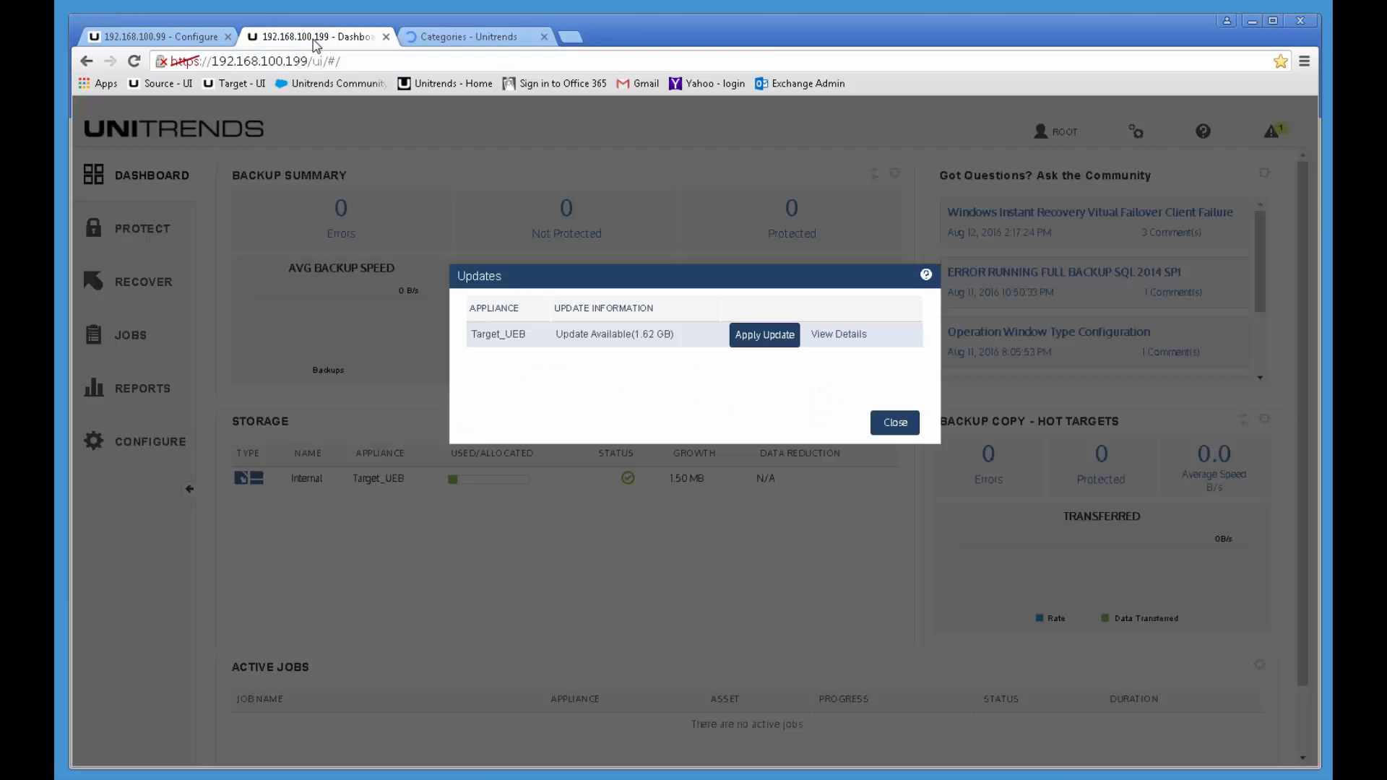
Step: Apply the 1.62 GB update and acknowledge the installed 9.0.0-13 packages report
click(753, 339)
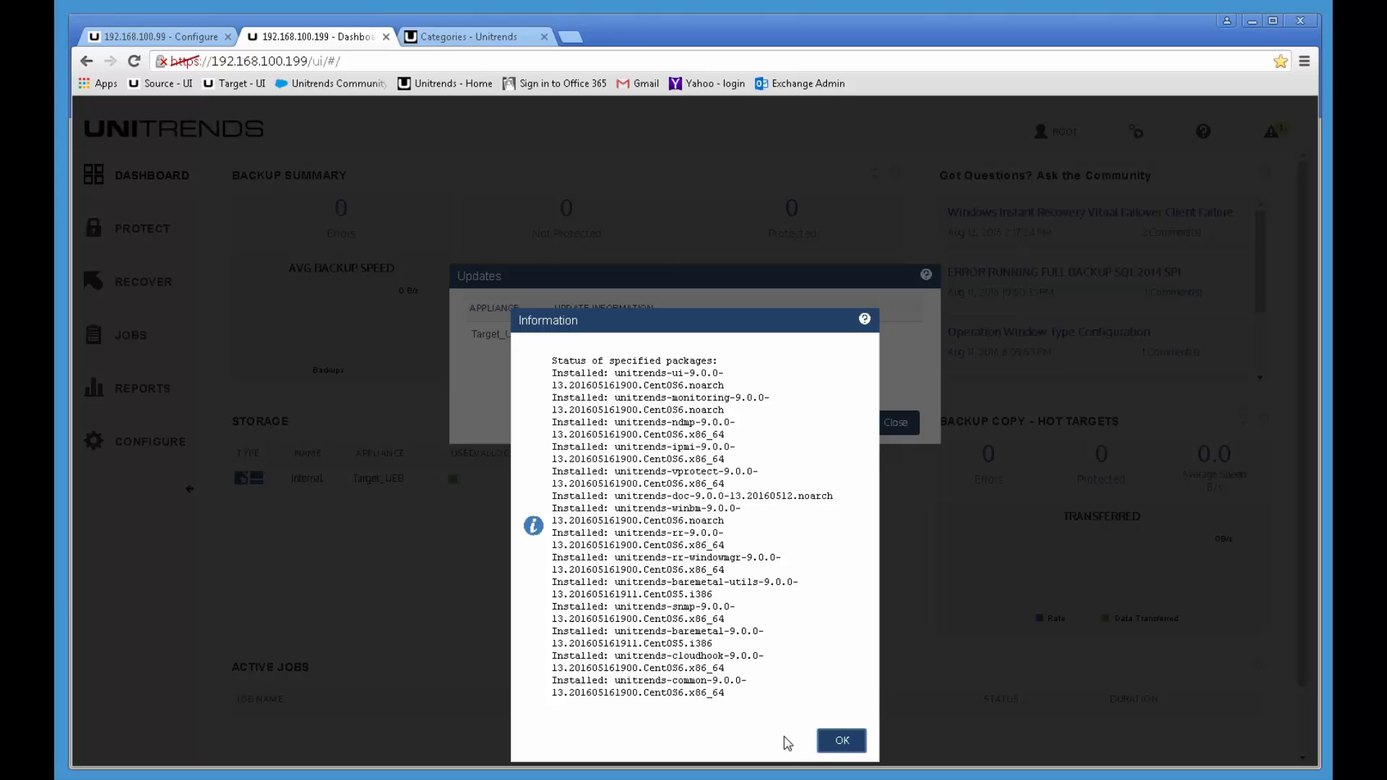
click(838, 747)
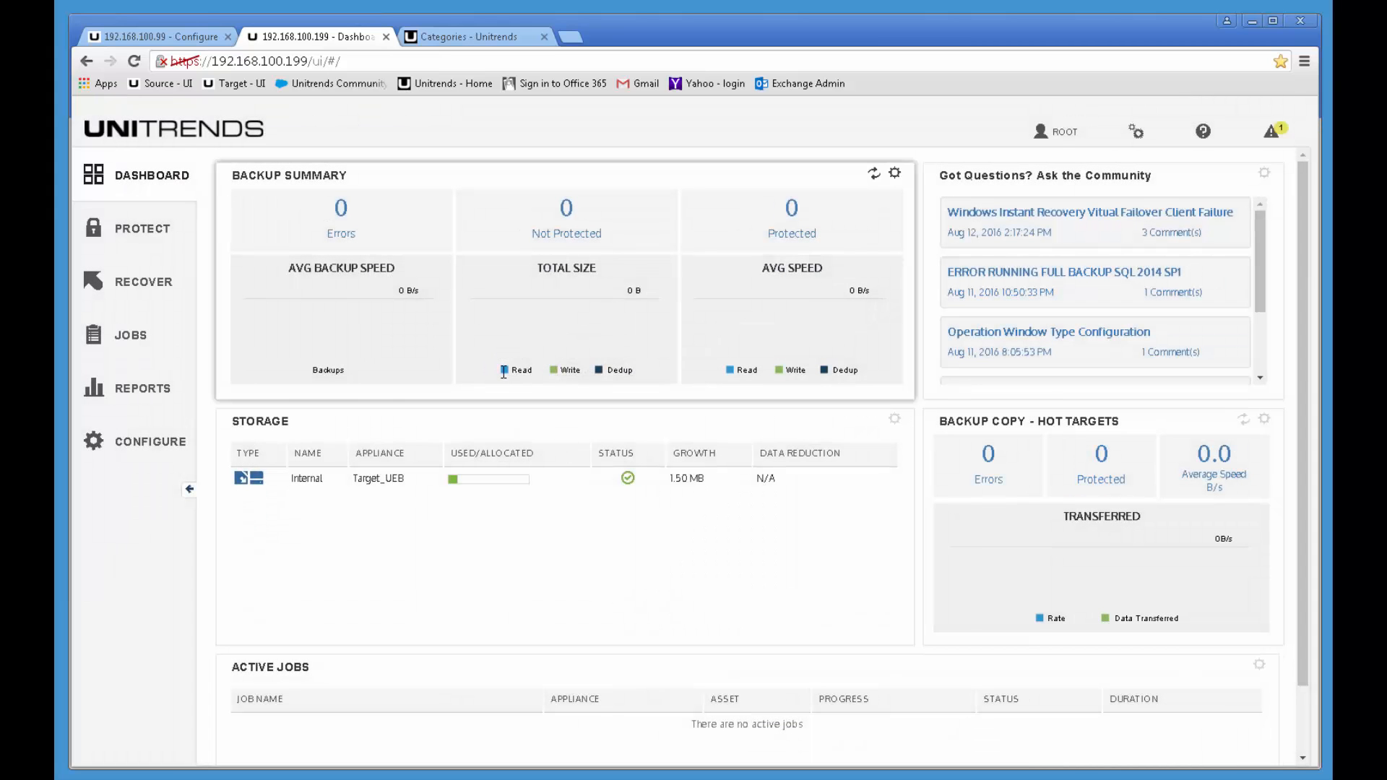
Step: Open the Configure appliance list and edit Target_UEB to verify version 9.0.0-13
click(141, 447)
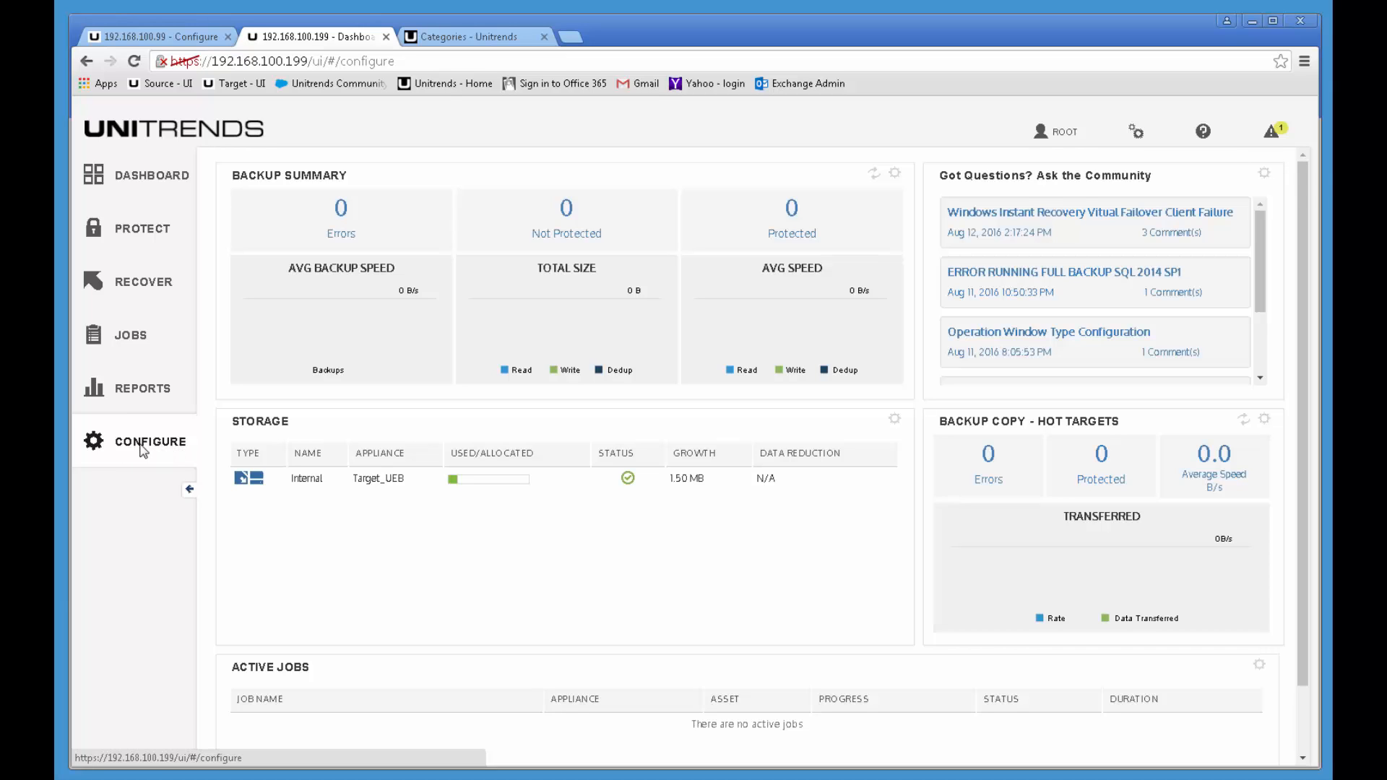
click(118, 182)
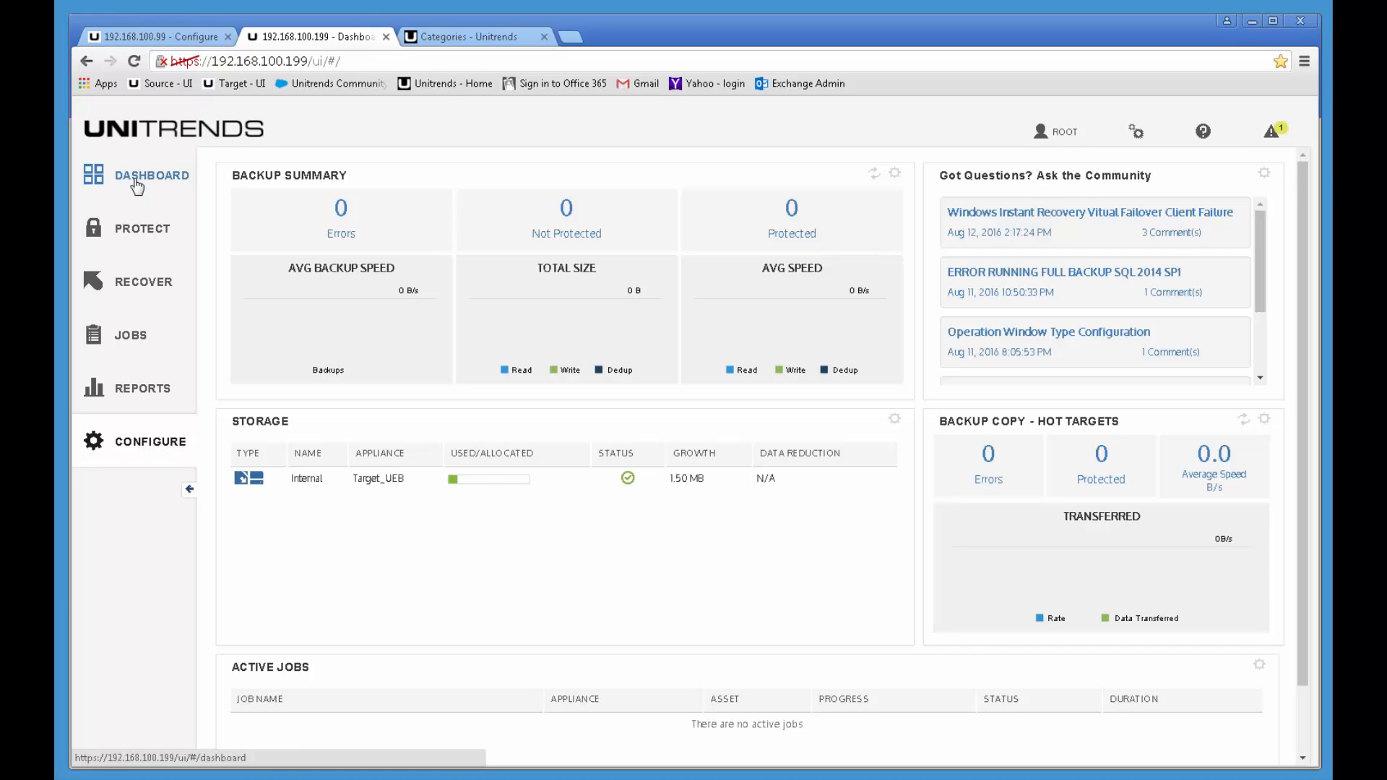
click(121, 451)
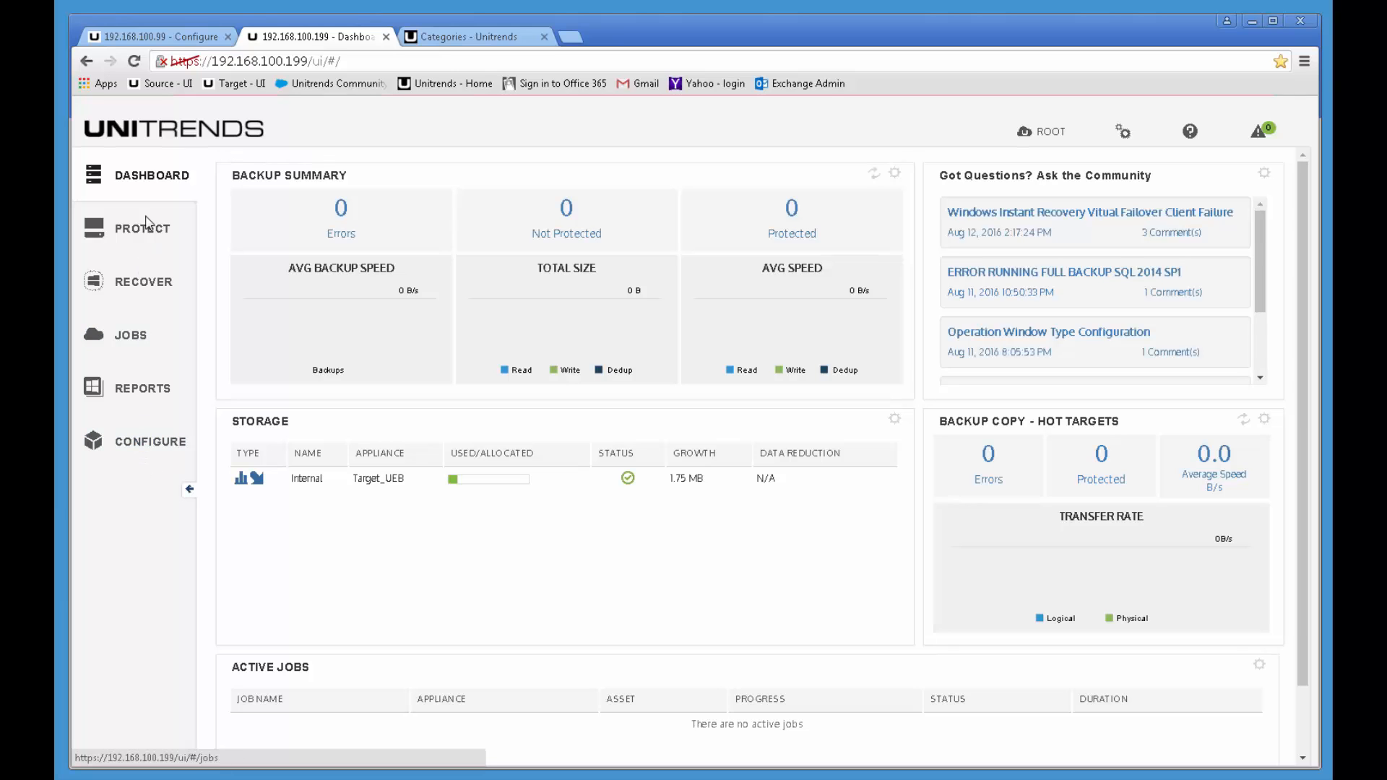
click(136, 447)
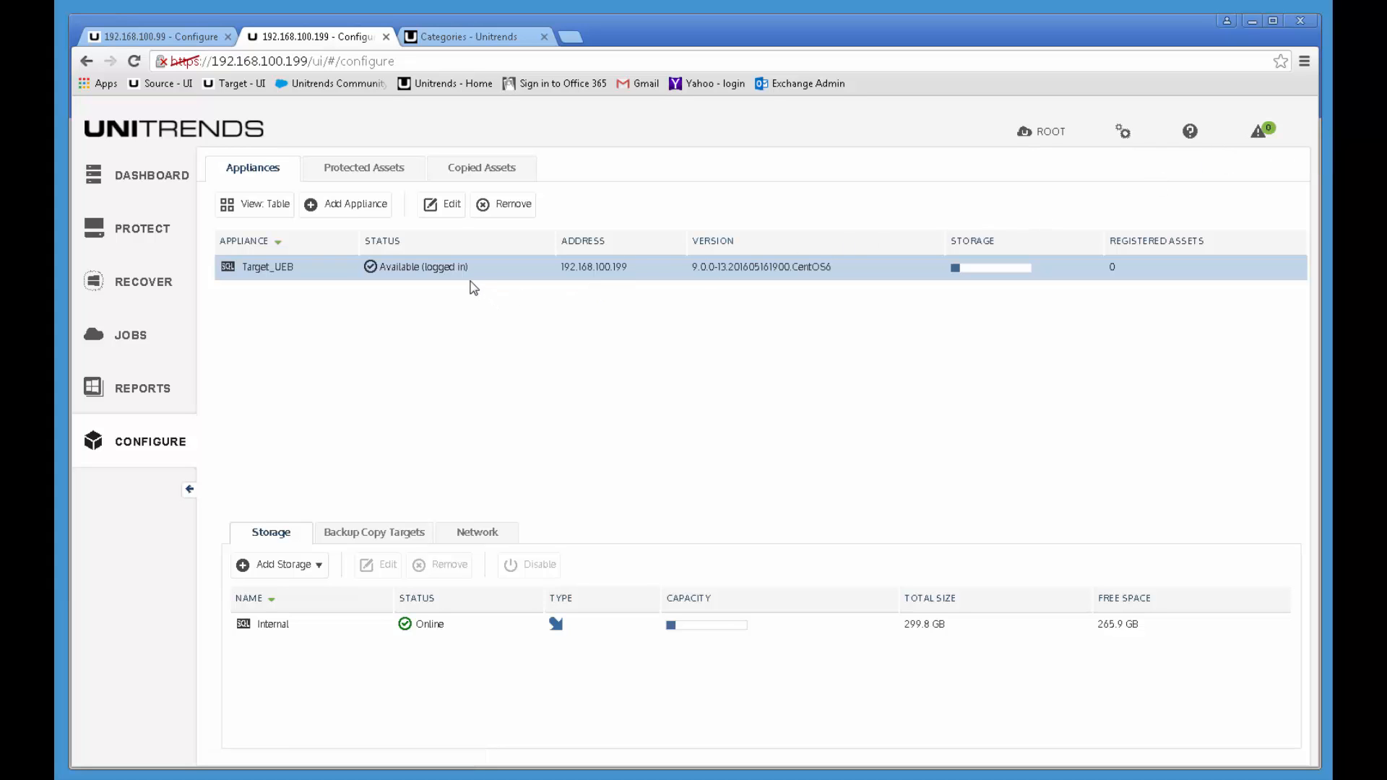
click(442, 205)
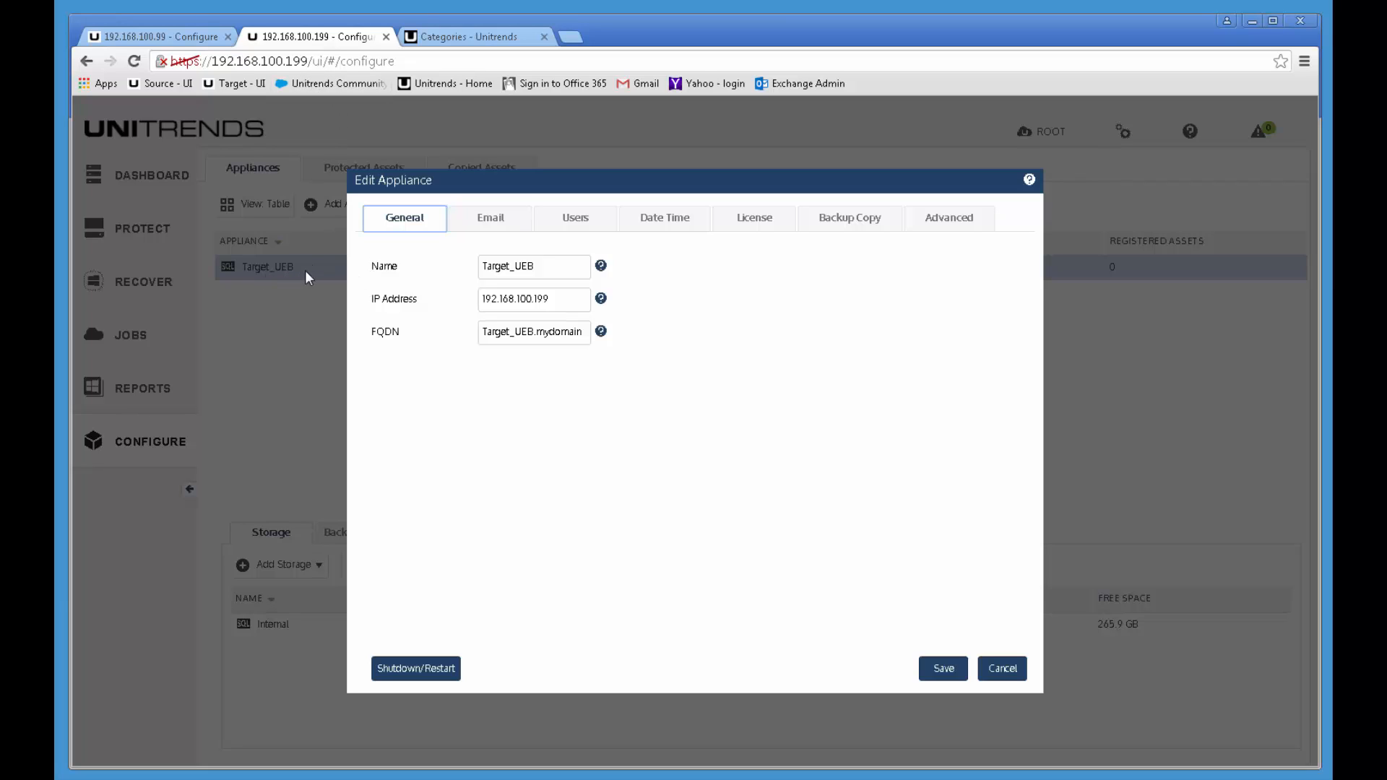
Step: Restart Target_UEB via Shutdown/Restart, entering the root password and confirming the restart
click(424, 670)
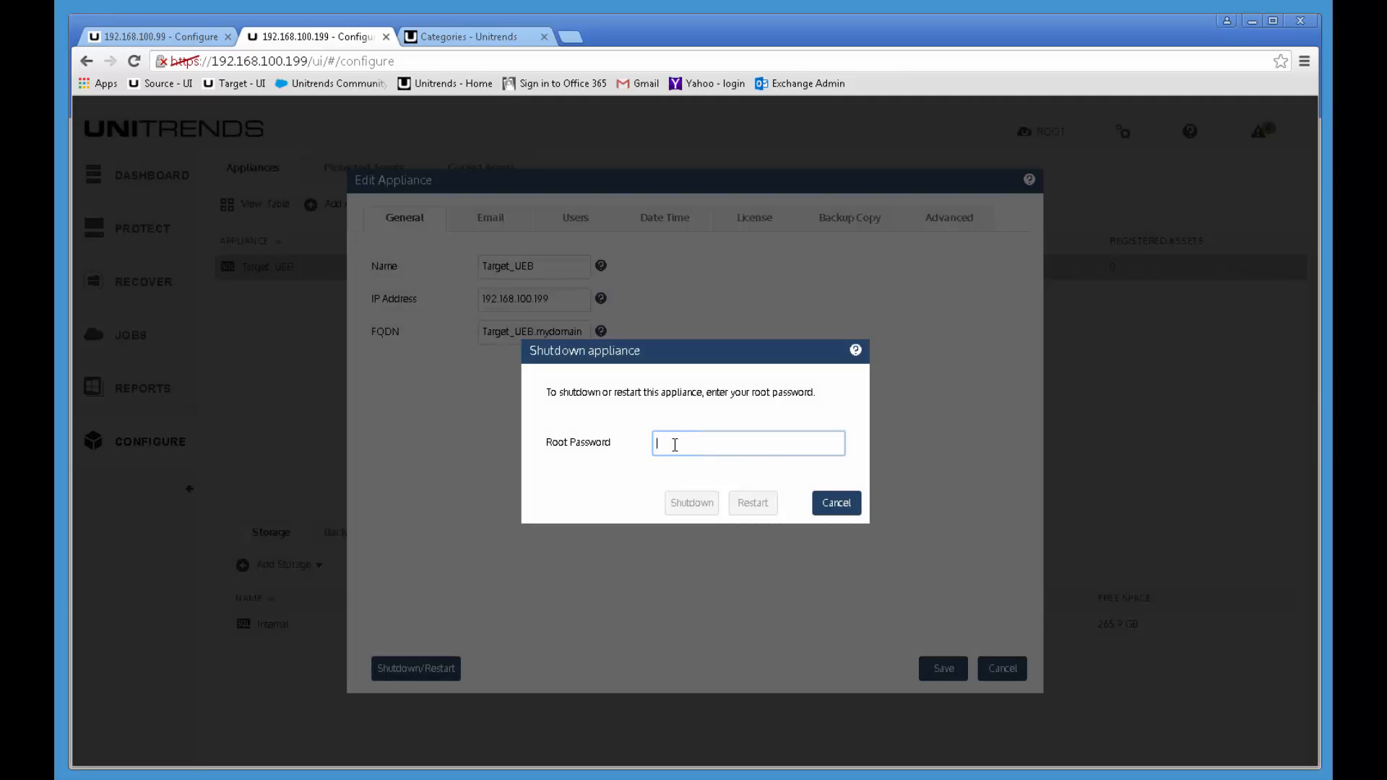
text(unit)
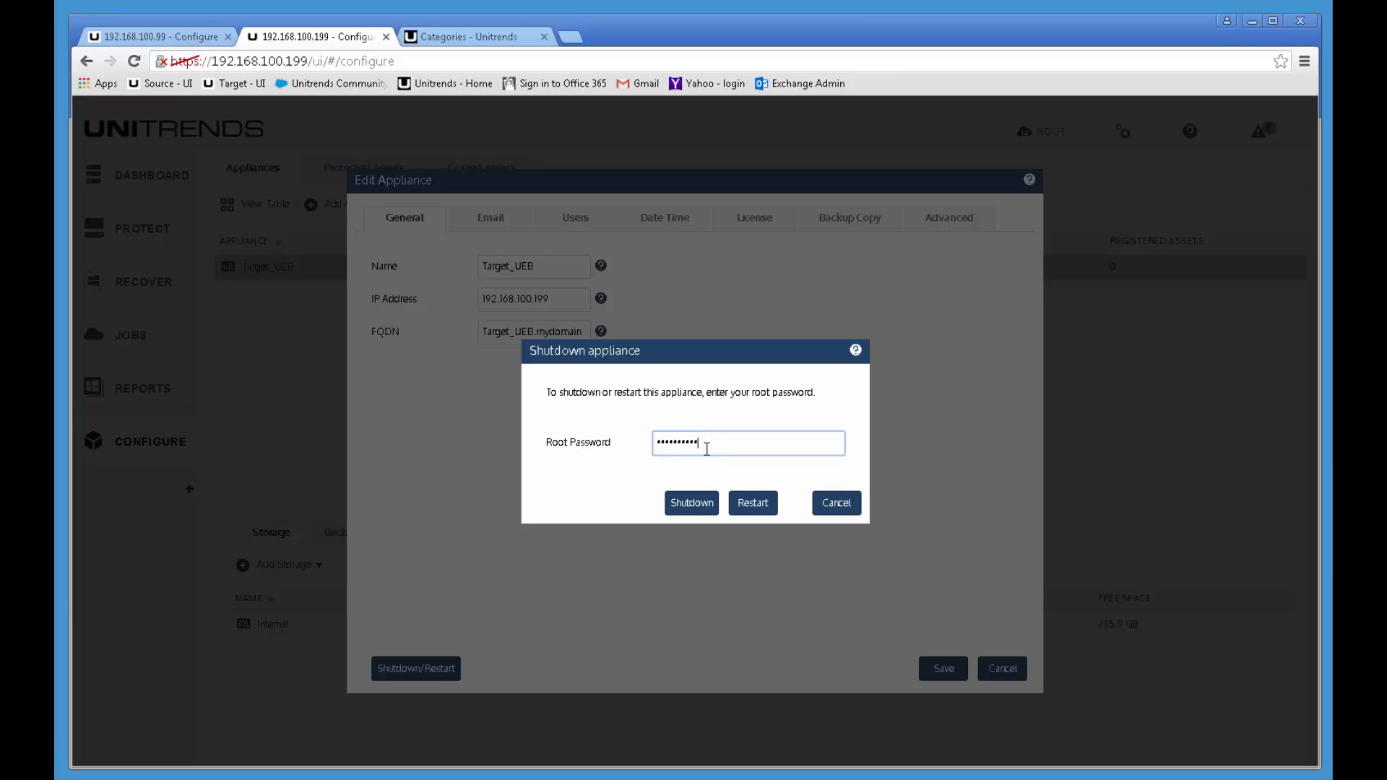
click(749, 503)
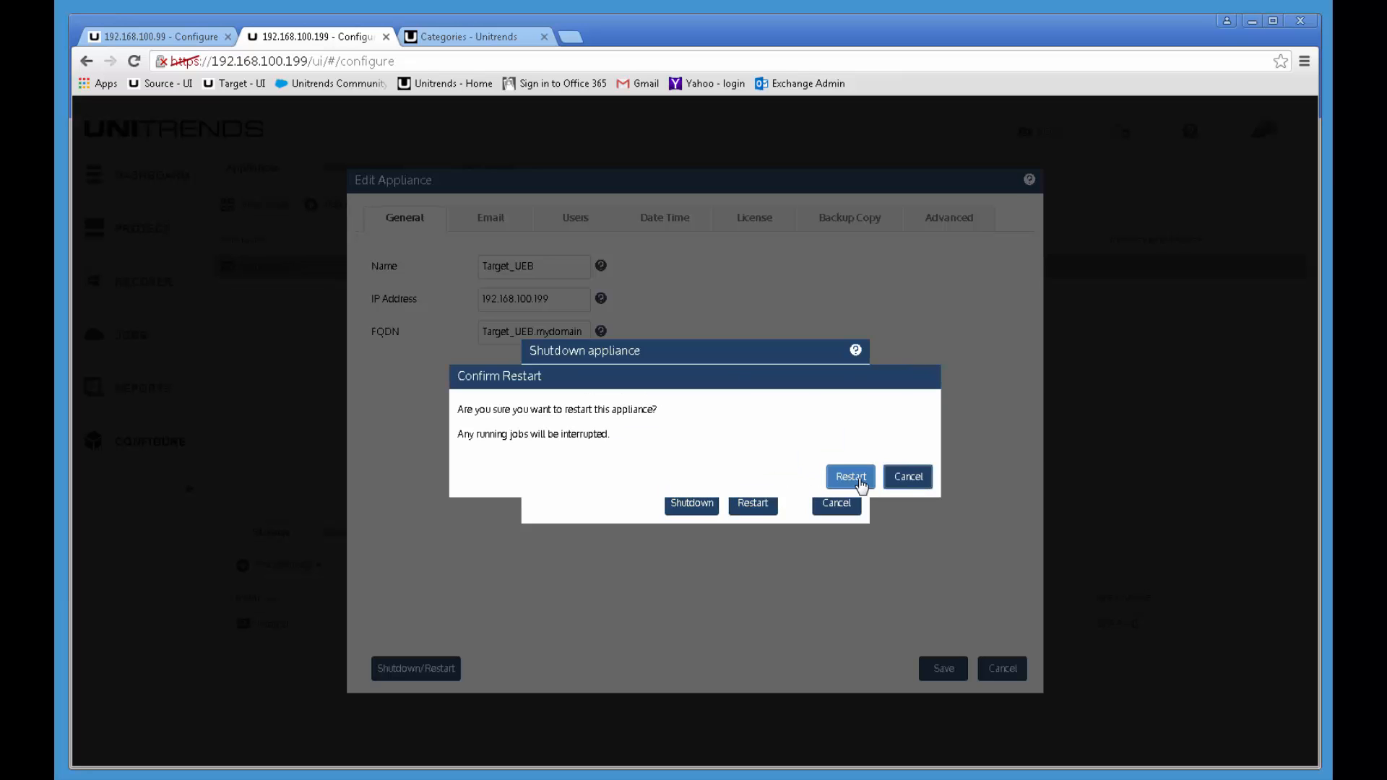
click(850, 477)
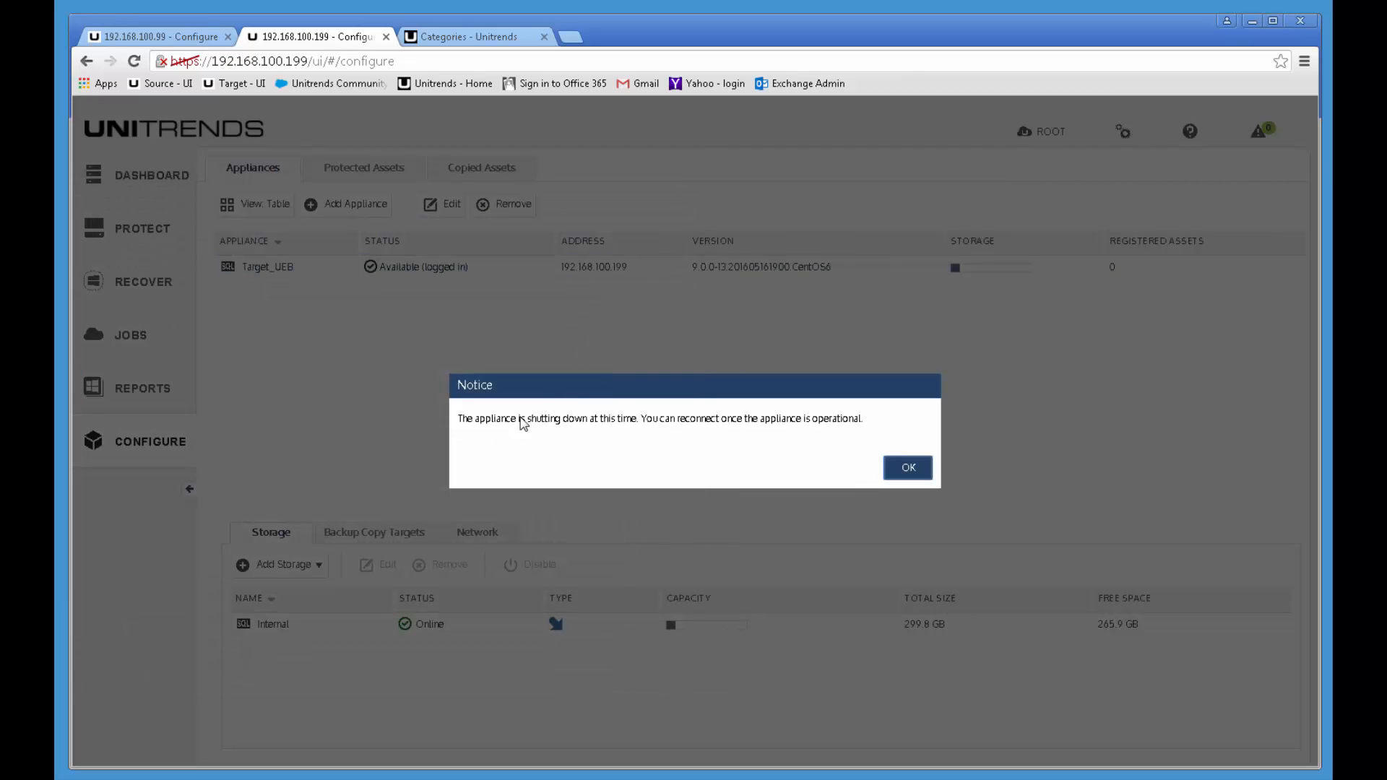
Step: Dismiss the shutdown notice, then close the appliance and release notes tabs and the browser
click(899, 468)
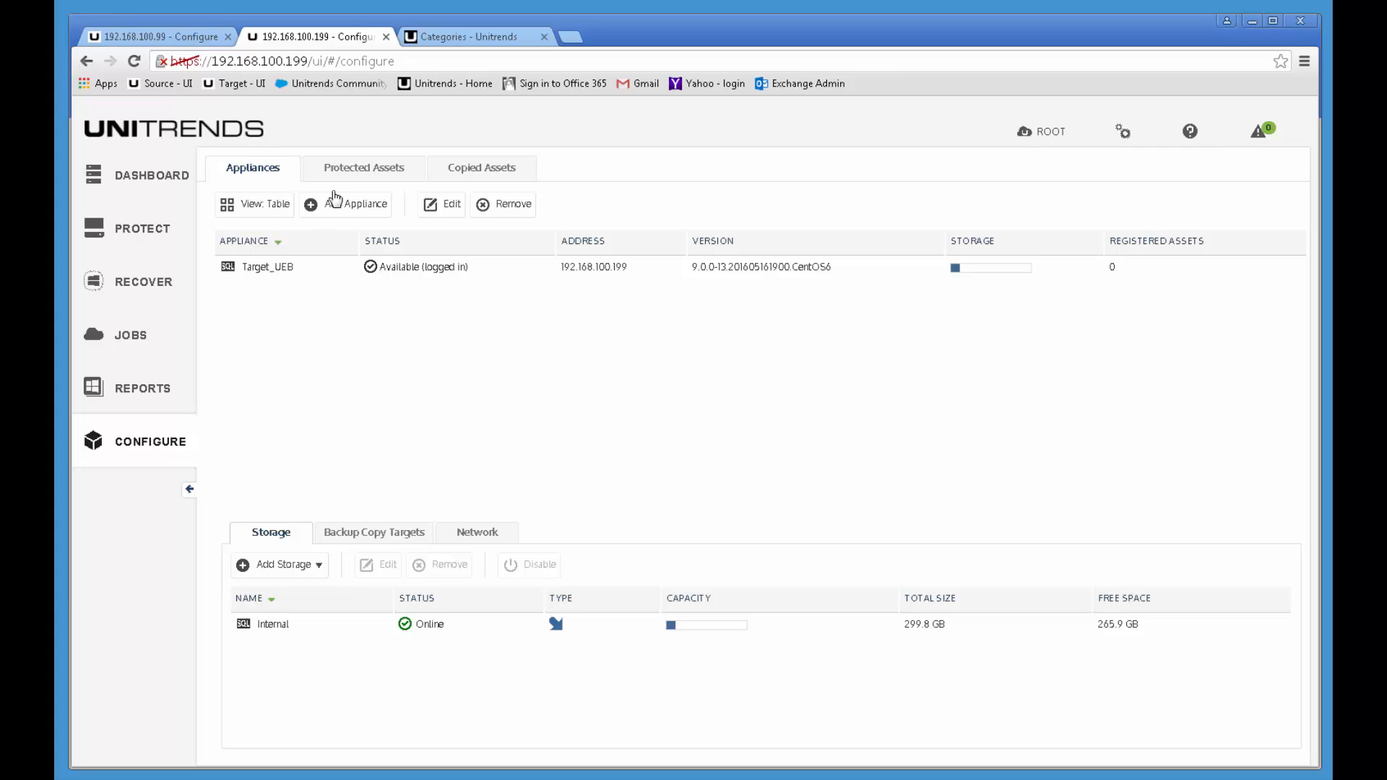
click(386, 37)
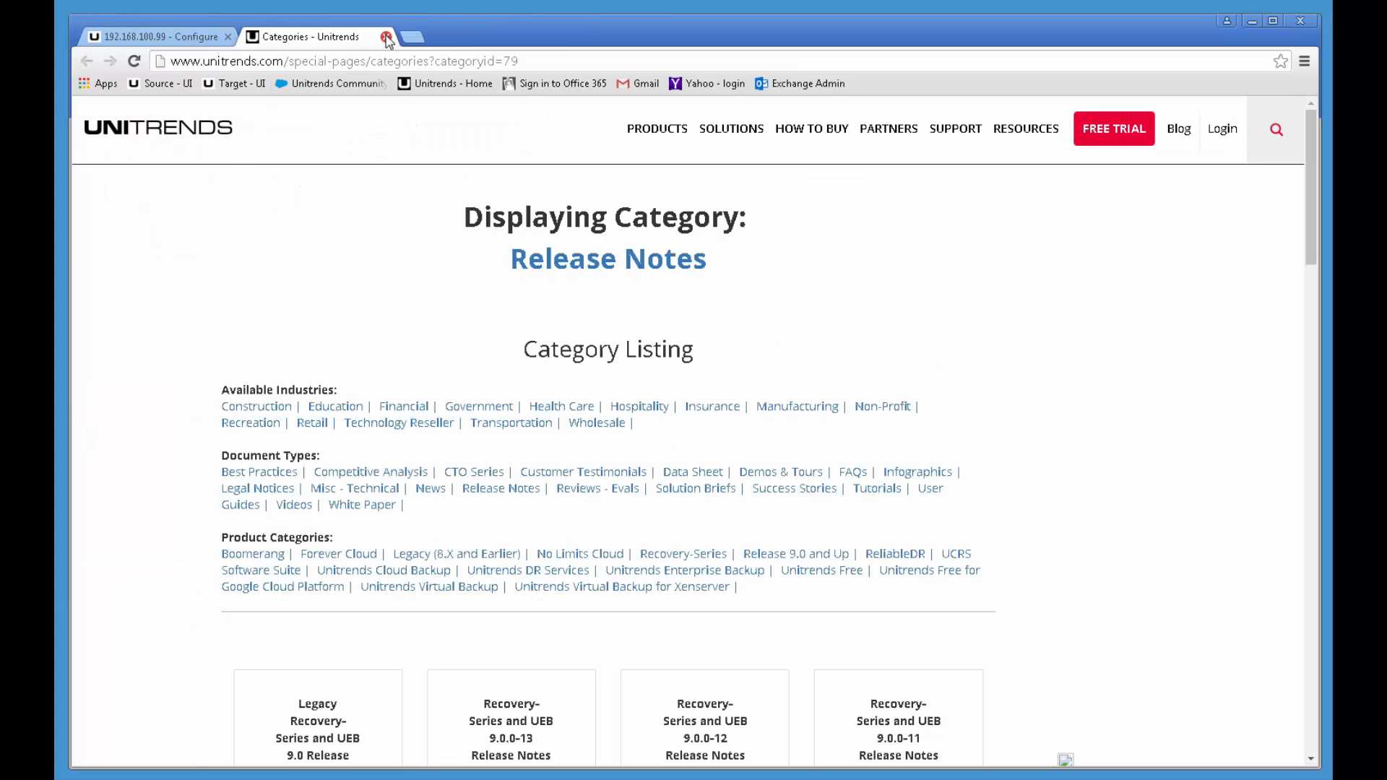
click(386, 37)
click(228, 37)
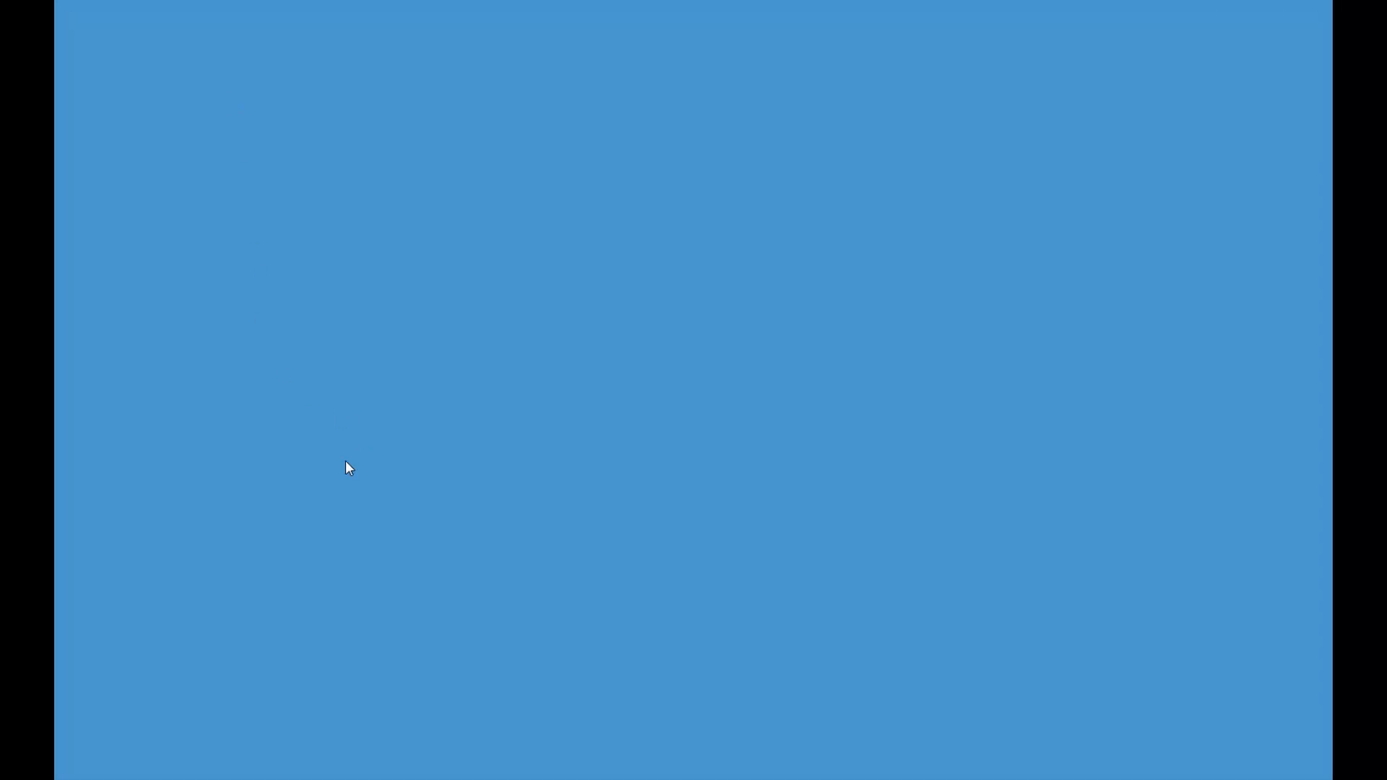